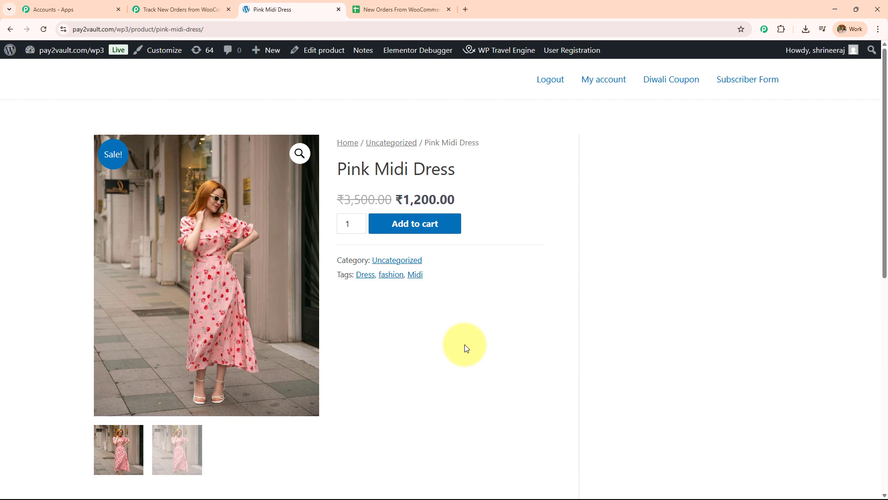
Add one Pink Midi Dress to the cart and proceed to checkout with prefilled billing details
{"action": "left_click", "coordinate": [399, 9]}
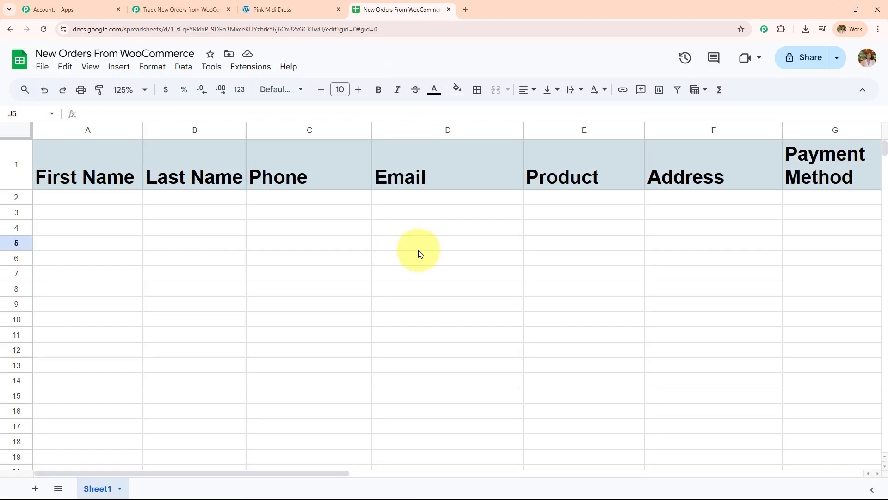
{"action": "left_click_drag", "start_coordinate": [320, 473], "coordinate": [257, 474]}
{"action": "left_click", "coordinate": [243, 9]}
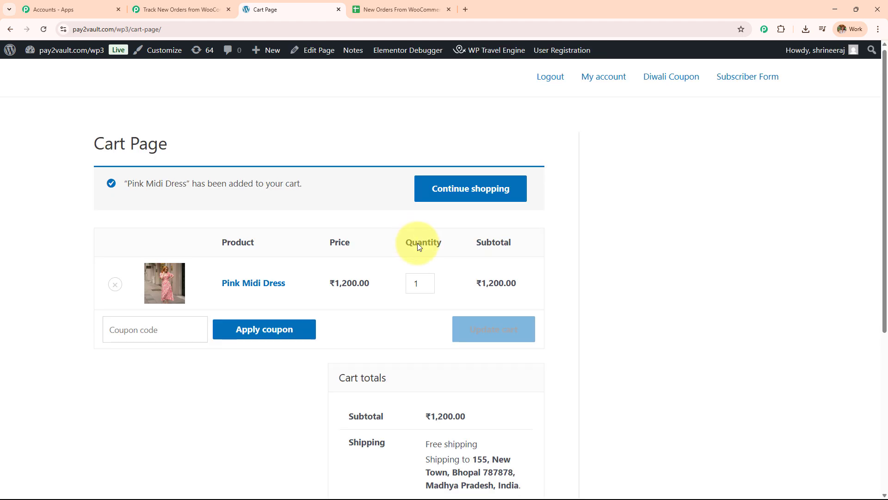
{"action": "scroll", "coordinate": [418, 245], "scroll_direction": "down", "scroll_amount": 5}
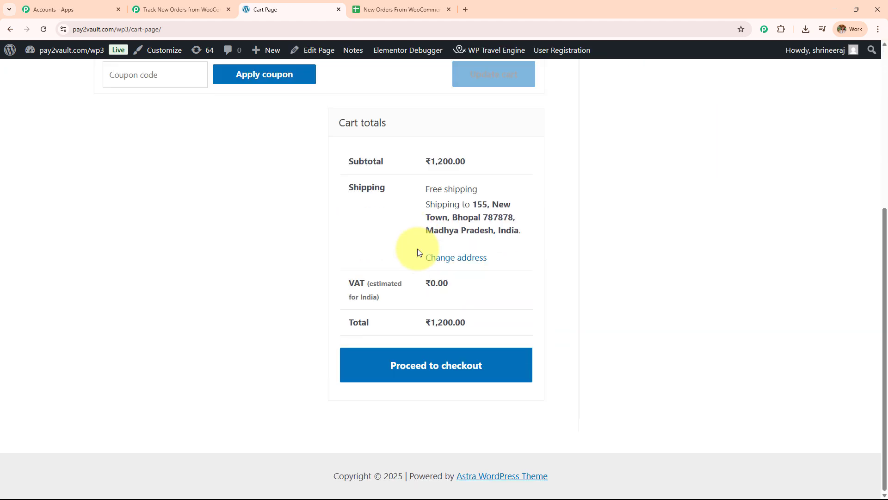
{"action": "left_click", "coordinate": [411, 364]}
Change the billing company name from None to Pabbly
{"action": "scroll", "coordinate": [151, 221], "scroll_direction": "down", "scroll_amount": 2}
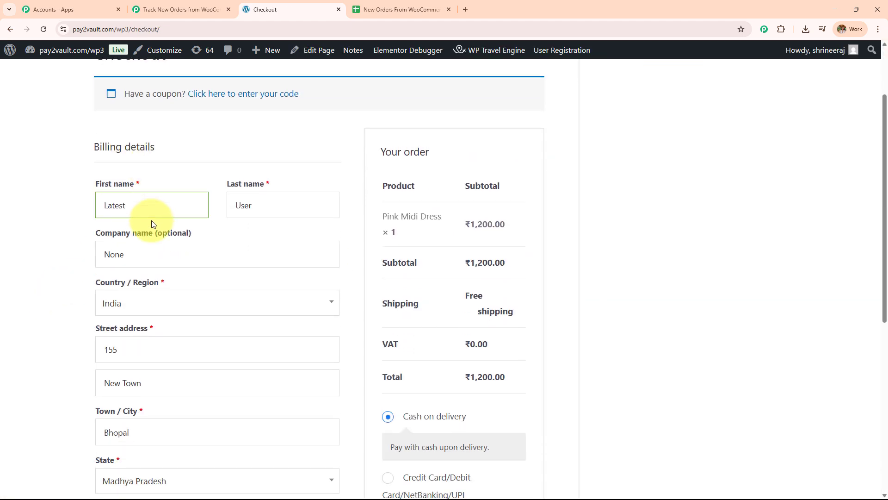
{"action": "double_click", "coordinate": [147, 209]}
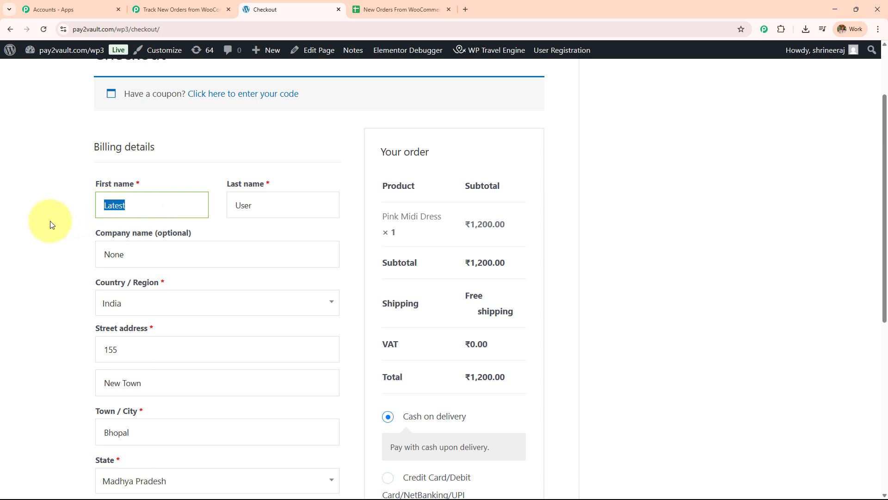
{"action": "double_click", "coordinate": [270, 204]}
{"action": "double_click", "coordinate": [115, 253]}
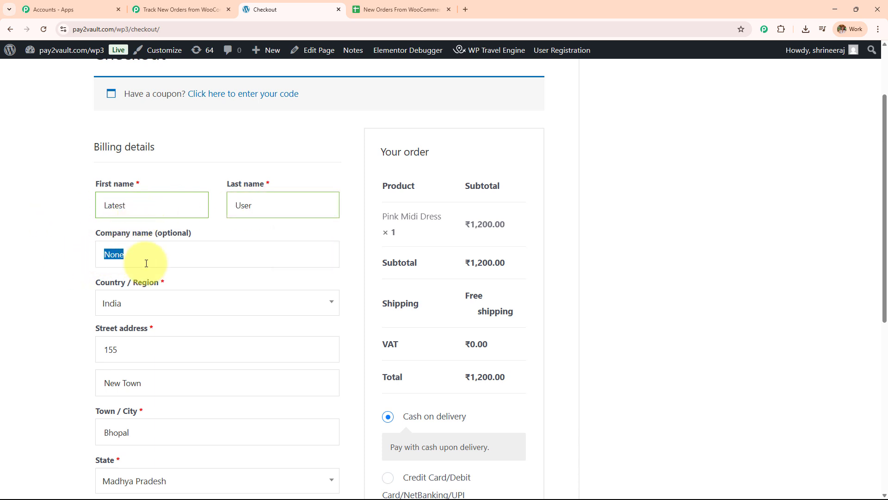
{"action": "scroll", "coordinate": [146, 263], "scroll_direction": "down", "scroll_amount": 3}
{"action": "type", "text": "Pabb"}
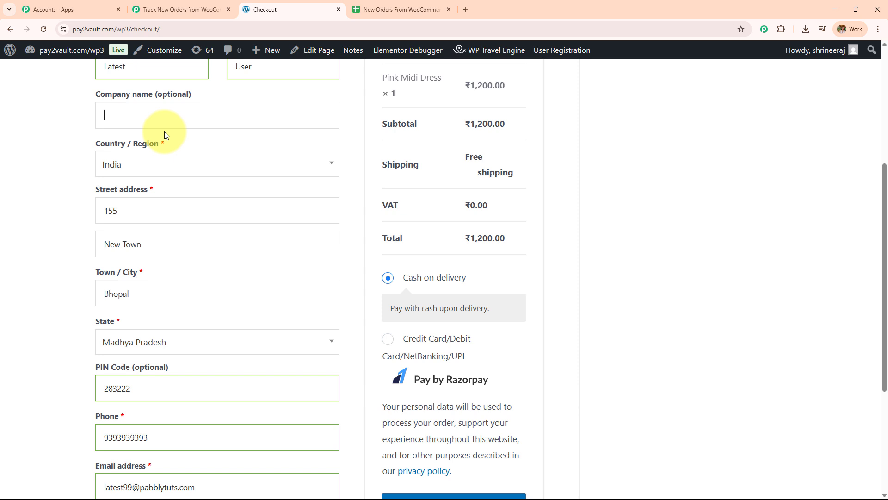
{"action": "type", "text": "ly"}
{"action": "left_click", "coordinate": [82, 147]}
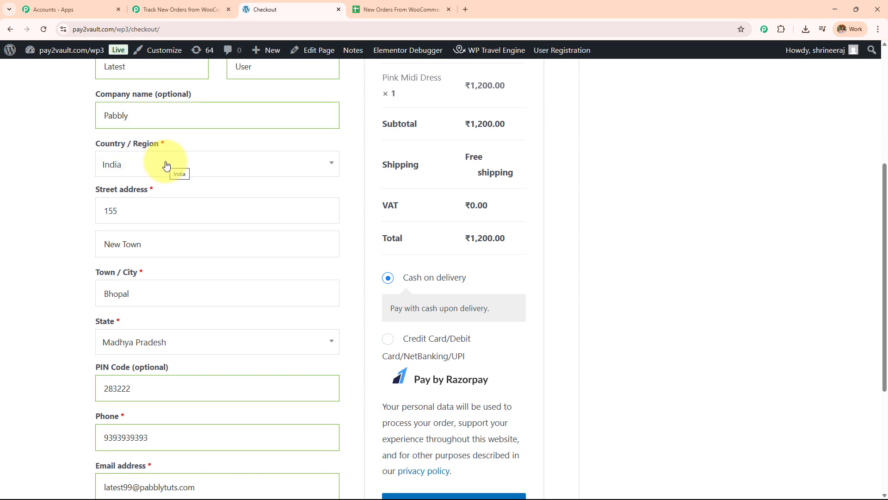
Place the cash-on-delivery order for the Pink Midi Dress totalling ₹1,200.00
{"action": "scroll", "coordinate": [166, 166], "scroll_direction": "down", "scroll_amount": 1}
{"action": "scroll", "coordinate": [167, 166], "scroll_direction": "down", "scroll_amount": 1}
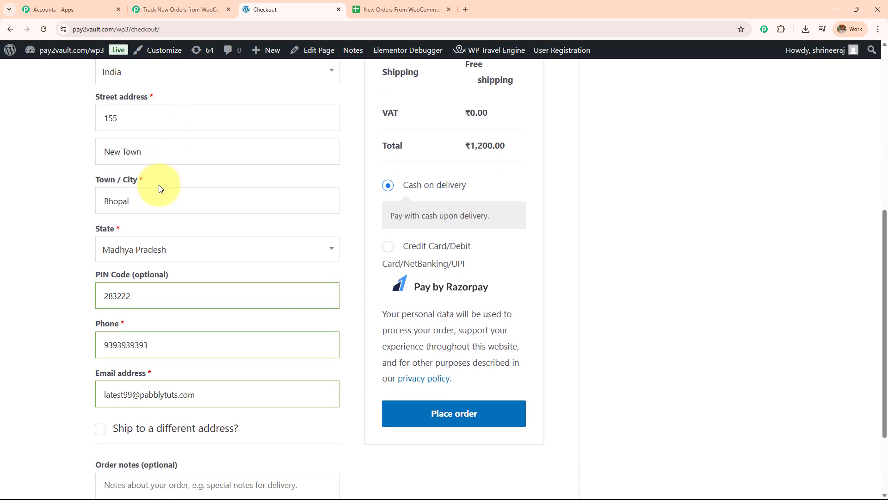
{"action": "scroll", "coordinate": [154, 264], "scroll_direction": "down", "scroll_amount": 2}
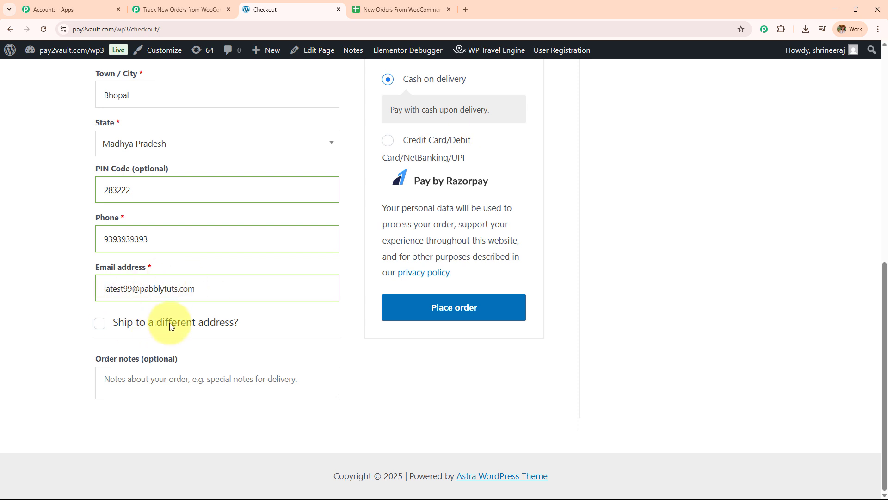
{"action": "left_click", "coordinate": [438, 323]}
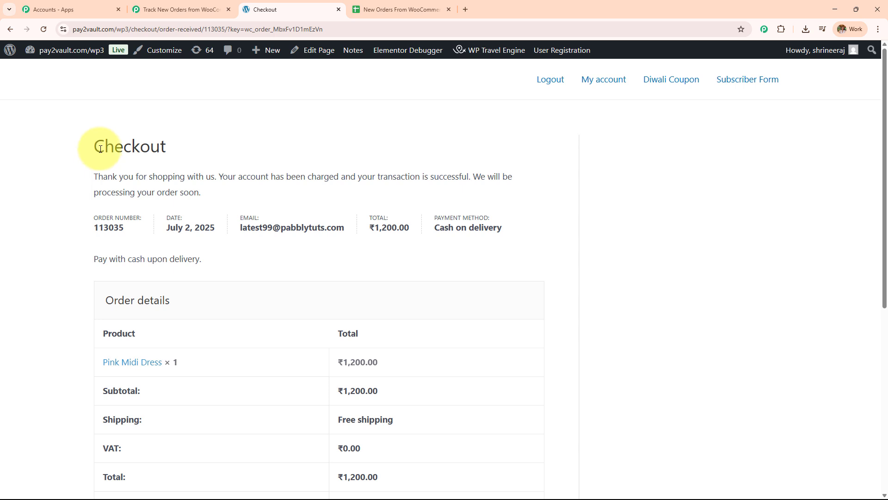
Review the order confirmation details, then return to the New Orders sheet showing row 2
{"action": "left_click_drag", "start_coordinate": [101, 149], "coordinate": [517, 421]}
{"action": "scroll", "coordinate": [488, 246], "scroll_direction": "down", "scroll_amount": 5}
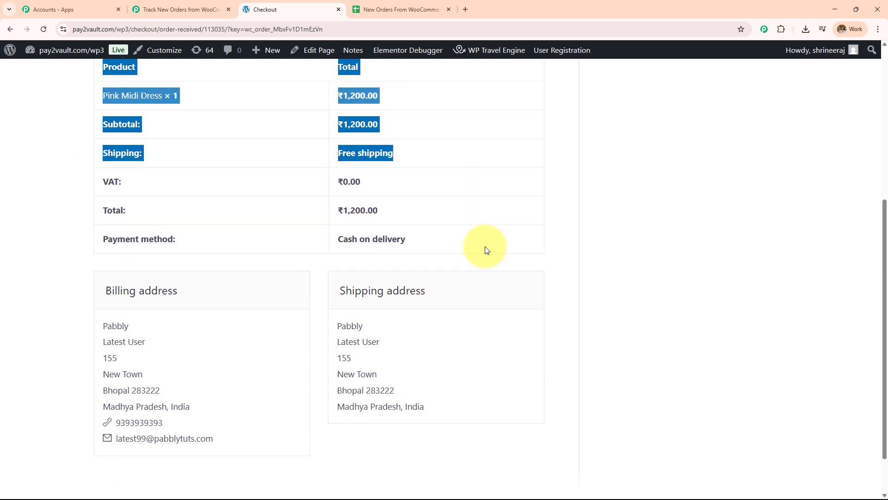
{"action": "scroll", "coordinate": [487, 250], "scroll_direction": "down", "scroll_amount": 1}
{"action": "left_click_drag", "start_coordinate": [487, 250], "coordinate": [60, 243]}
{"action": "scroll", "coordinate": [59, 243], "scroll_direction": "up", "scroll_amount": 7}
{"action": "left_click", "coordinate": [60, 243]}
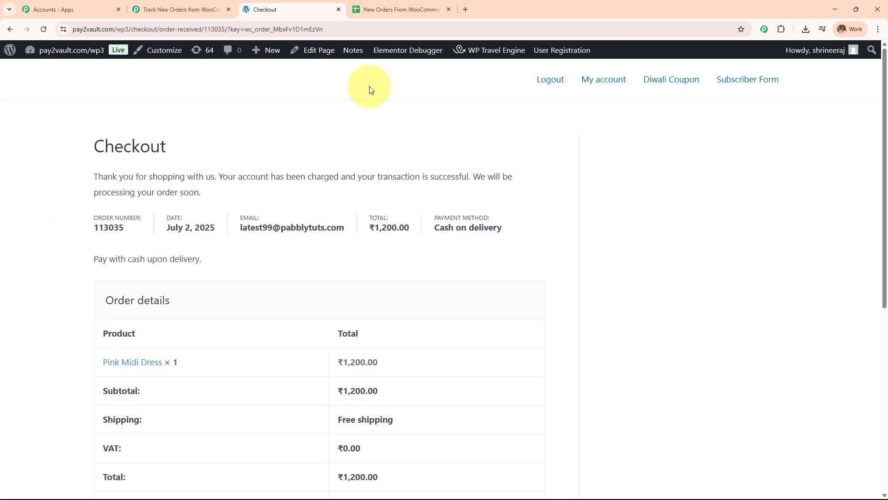
{"action": "key", "text": "ctrl+Tab"}
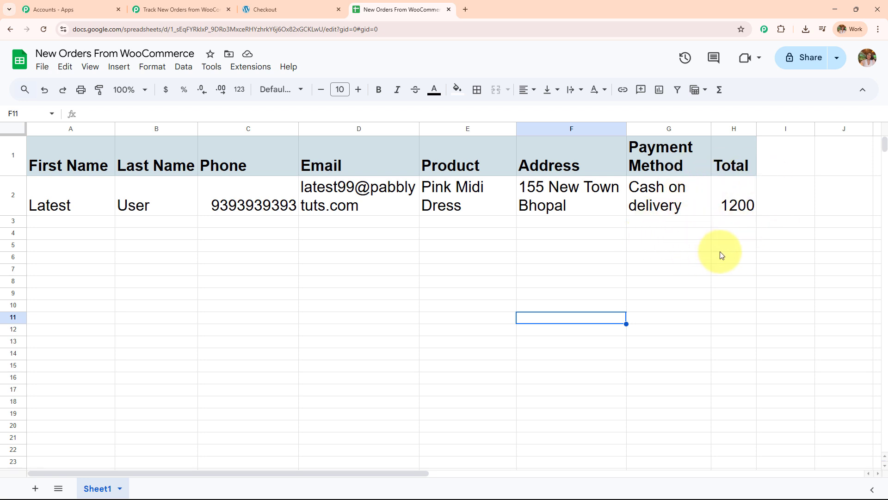
Zoom the sheet to 125% to inspect the new order row, then go to the Pabbly tab
{"action": "left_click", "coordinate": [127, 89]}
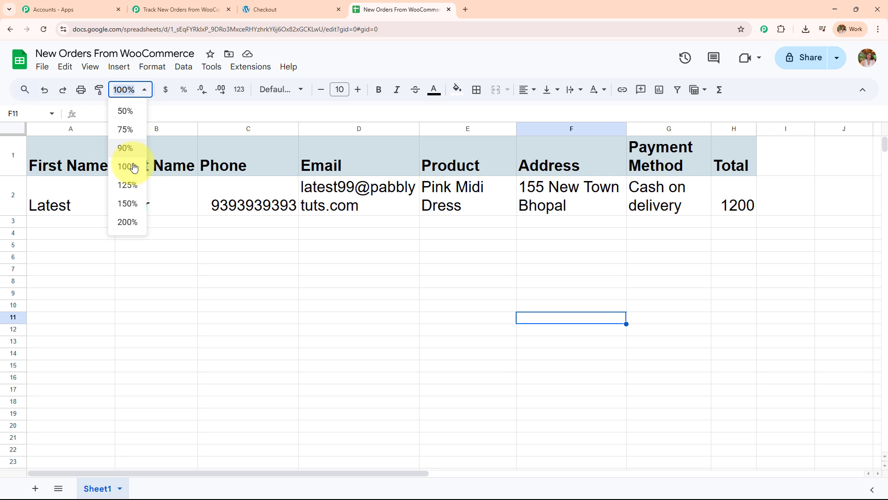
{"action": "left_click", "coordinate": [135, 188]}
{"action": "left_click_drag", "start_coordinate": [212, 472], "coordinate": [315, 473]}
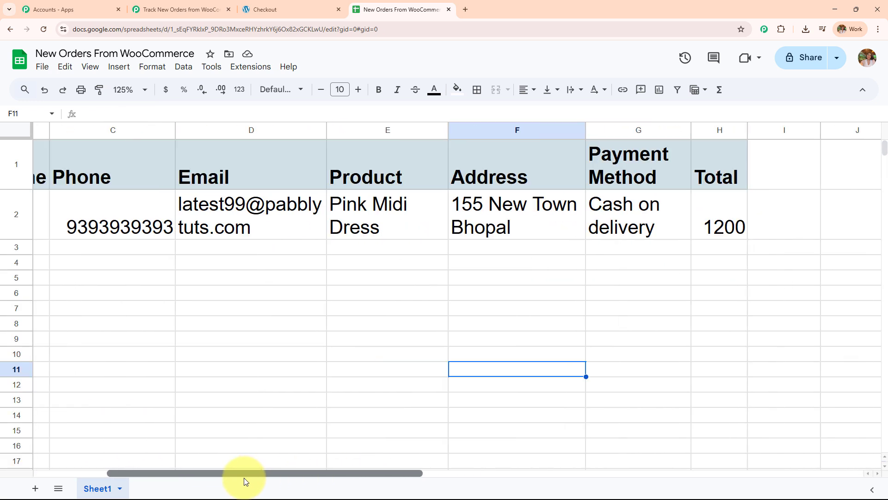
{"action": "left_click_drag", "start_coordinate": [243, 478], "coordinate": [242, 148]}
{"action": "left_click", "coordinate": [266, 9]}
{"action": "left_click", "coordinate": [177, 7]}
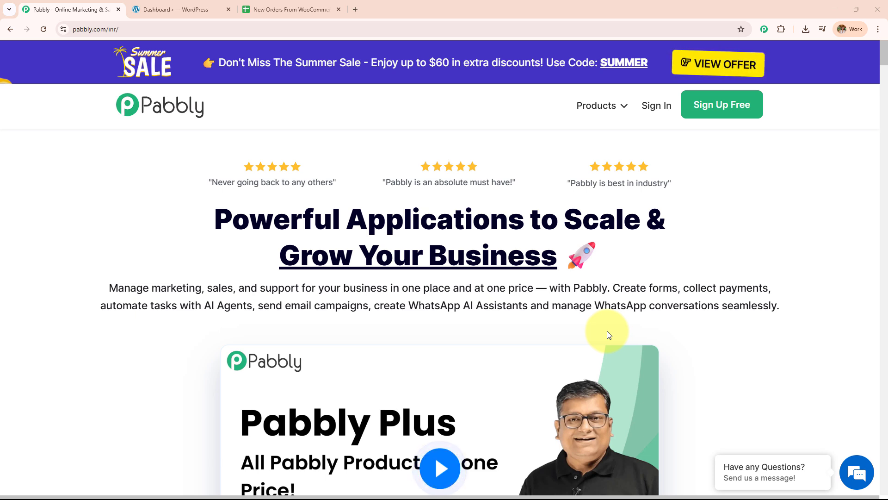
Return to the pabbly.com homepage and sign in to the Pabbly account
{"action": "left_click", "coordinate": [302, 10]}
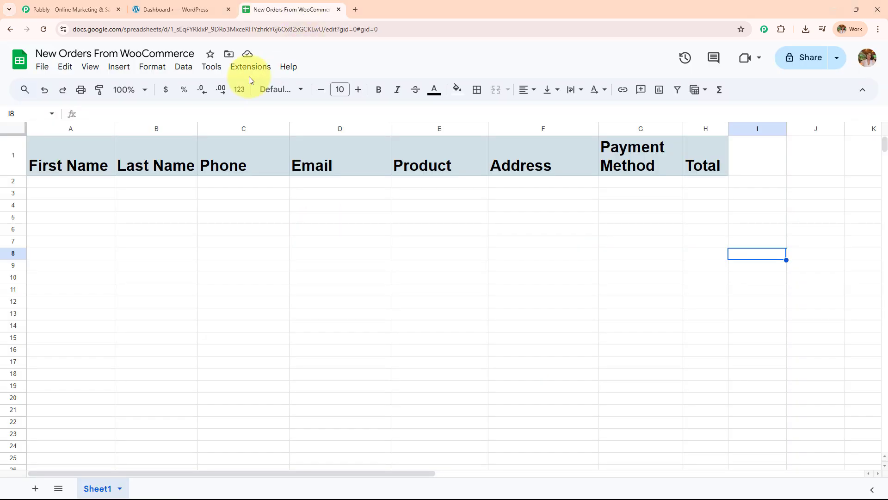
{"action": "left_click", "coordinate": [189, 8]}
{"action": "left_click", "coordinate": [55, 8]}
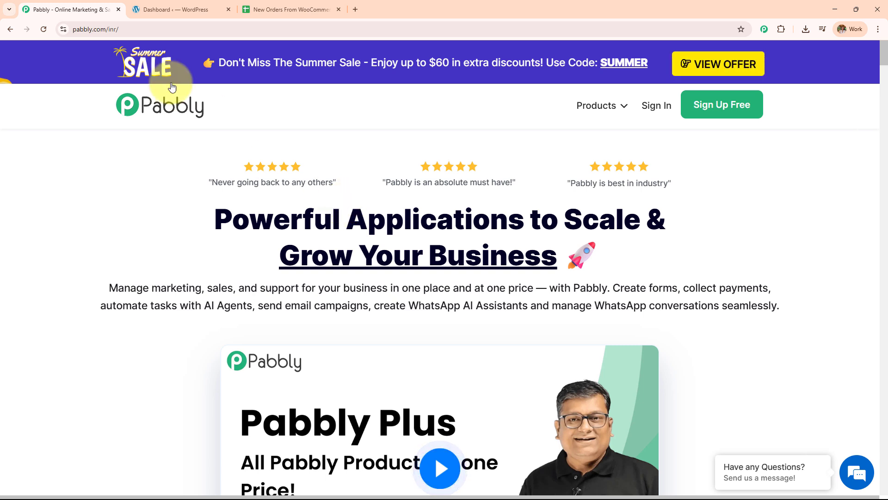
{"action": "left_click", "coordinate": [112, 29]}
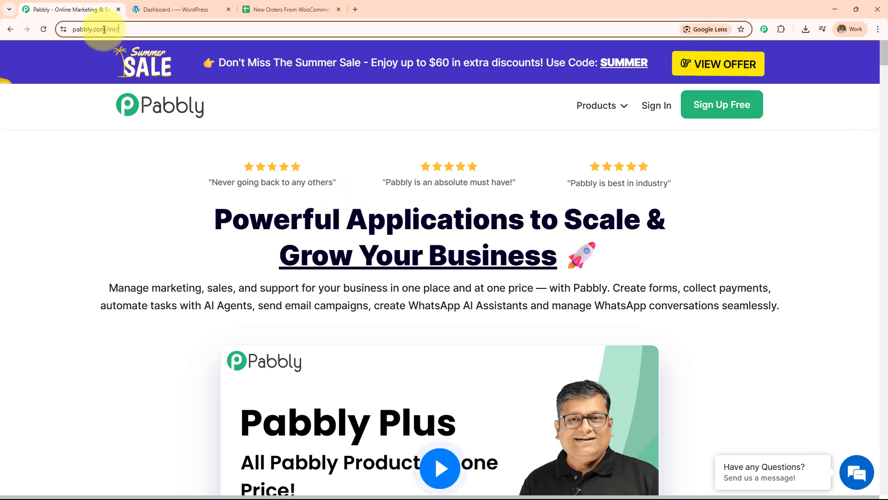
{"action": "left_click", "coordinate": [84, 202]}
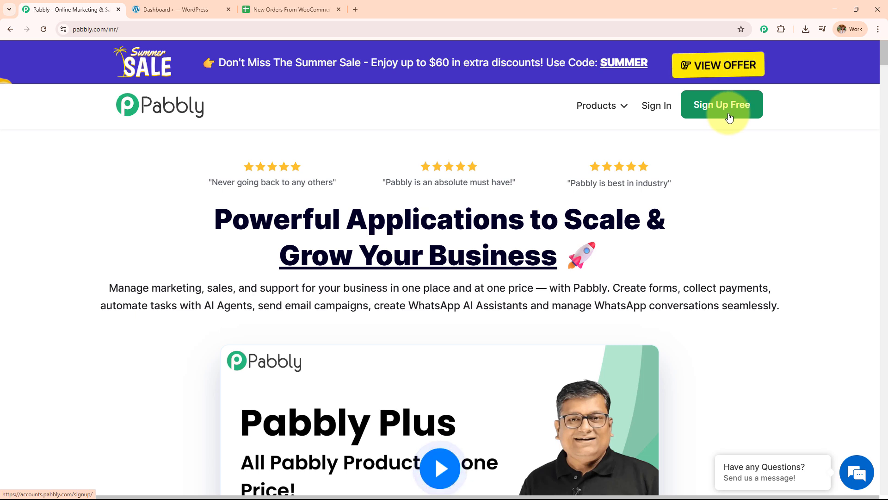
{"action": "left_click", "coordinate": [656, 107]}
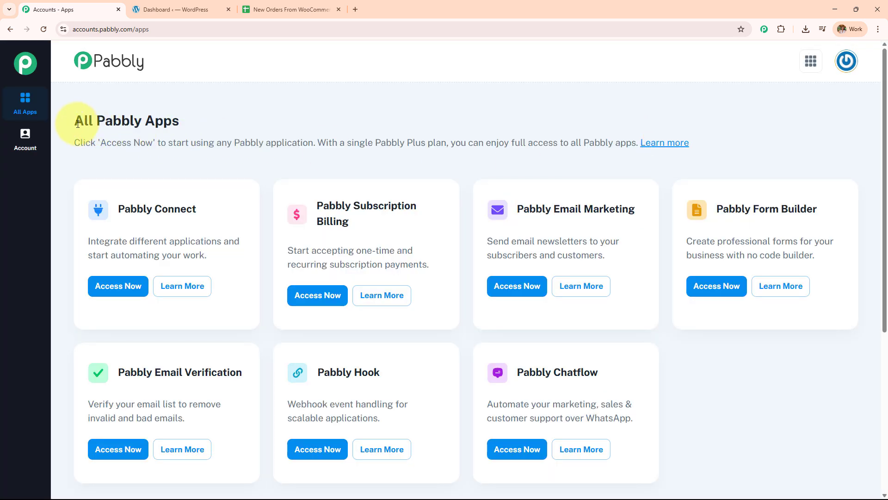
Launch Pabbly Connect from the All Pabbly Apps page
{"action": "left_click_drag", "start_coordinate": [78, 124], "coordinate": [230, 123]}
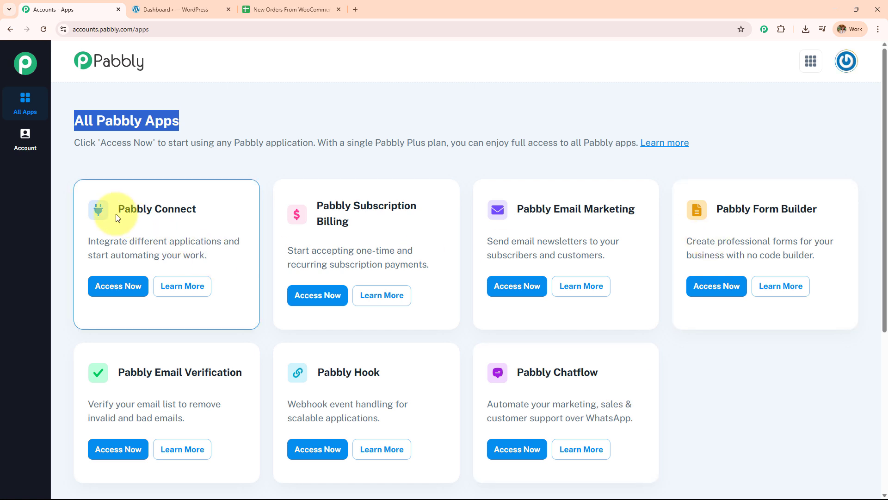
{"action": "left_click_drag", "start_coordinate": [119, 213], "coordinate": [202, 218]}
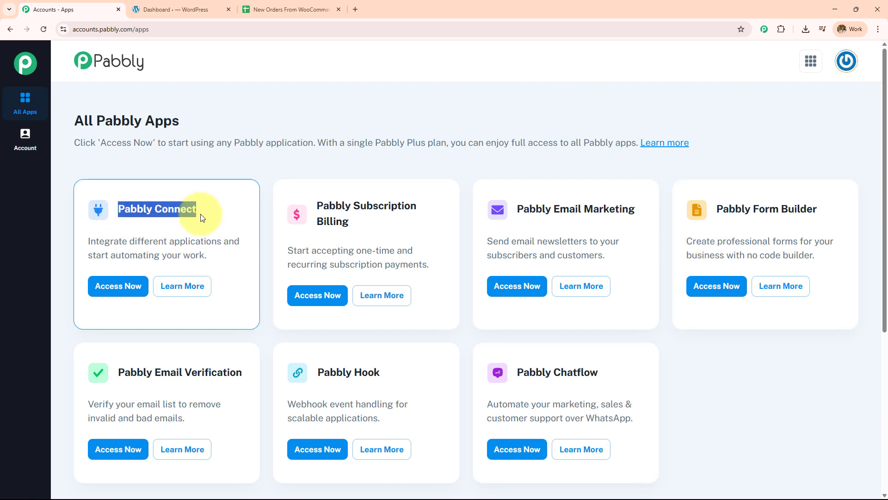
{"action": "left_click", "coordinate": [119, 285]}
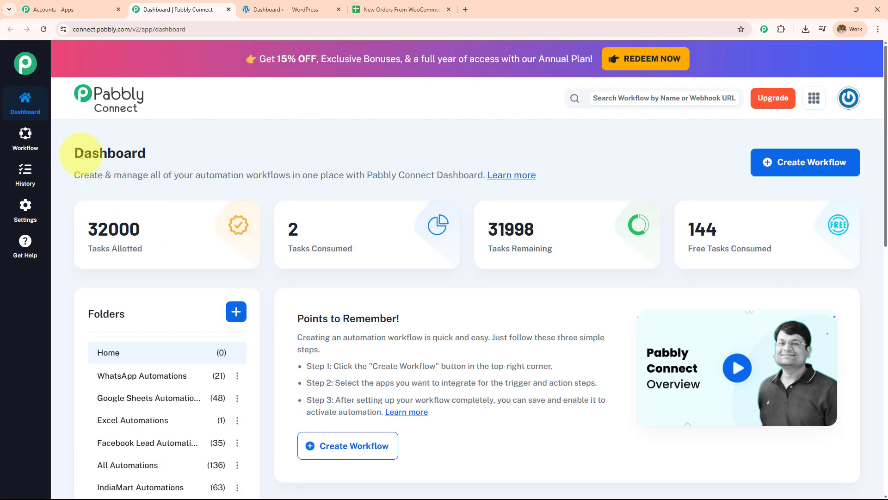
Open the Create Folder dialog from the Folders section of the dashboard
{"action": "double_click", "coordinate": [82, 154]}
{"action": "scroll", "coordinate": [426, 327], "scroll_direction": "down", "scroll_amount": 5}
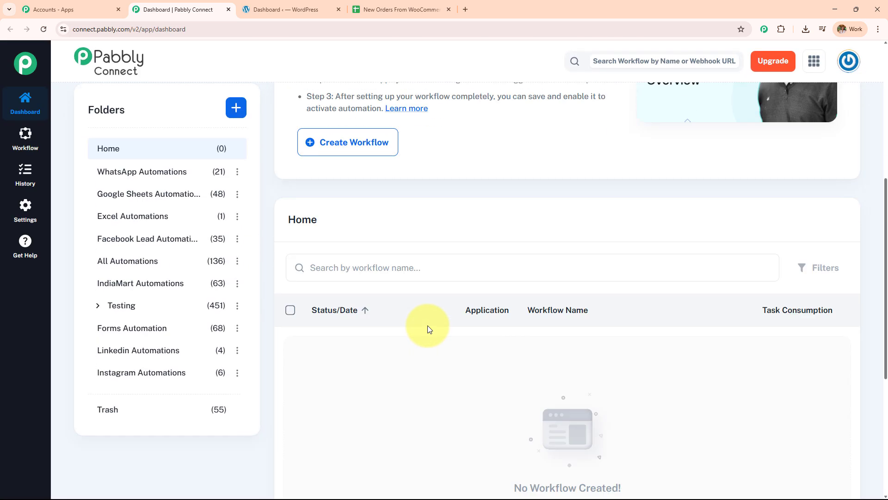
{"action": "scroll", "coordinate": [429, 329], "scroll_direction": "down", "scroll_amount": 5}
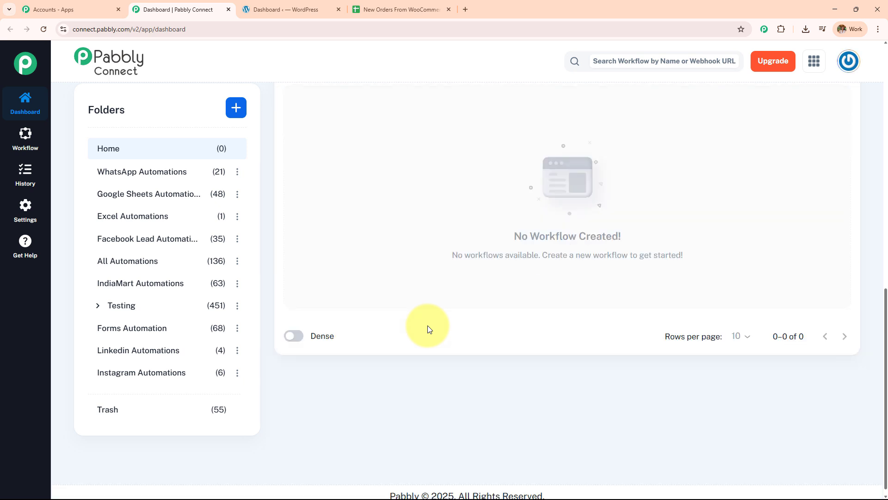
{"action": "scroll", "coordinate": [185, 376], "scroll_direction": "up", "scroll_amount": 7}
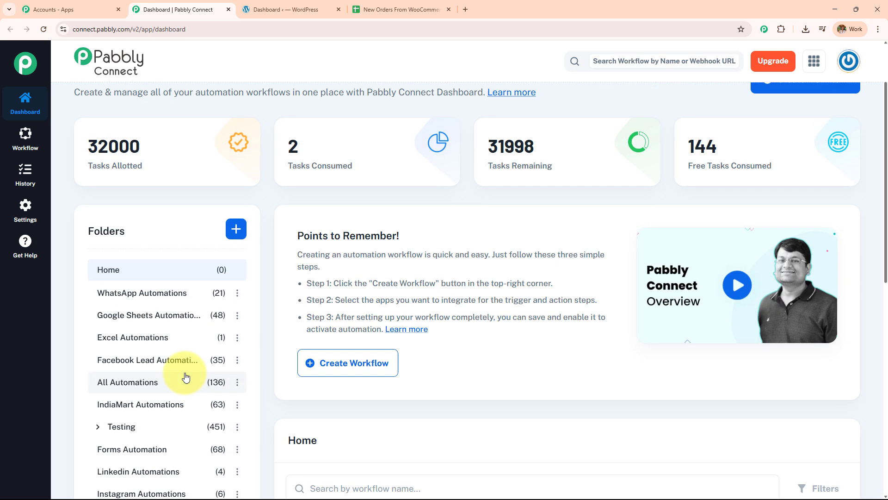
{"action": "scroll", "coordinate": [185, 377], "scroll_direction": "up", "scroll_amount": 2}
{"action": "scroll", "coordinate": [185, 376], "scroll_direction": "down", "scroll_amount": 5}
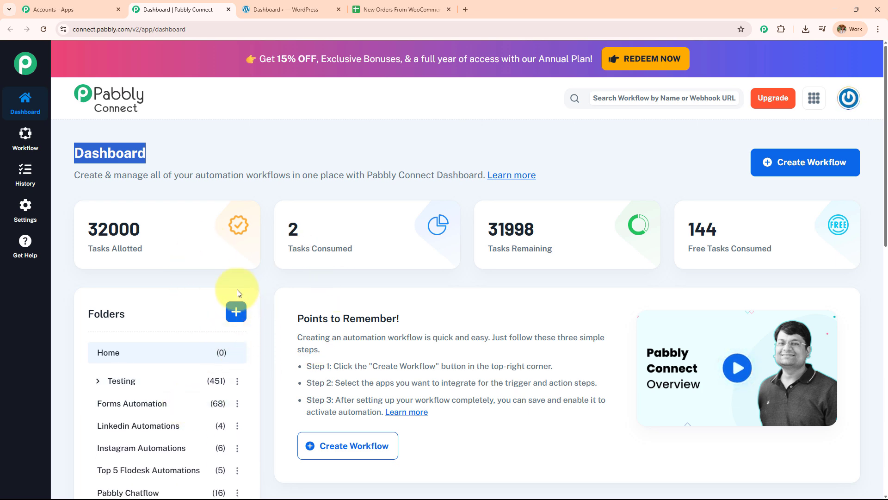
{"action": "left_click", "coordinate": [233, 316]}
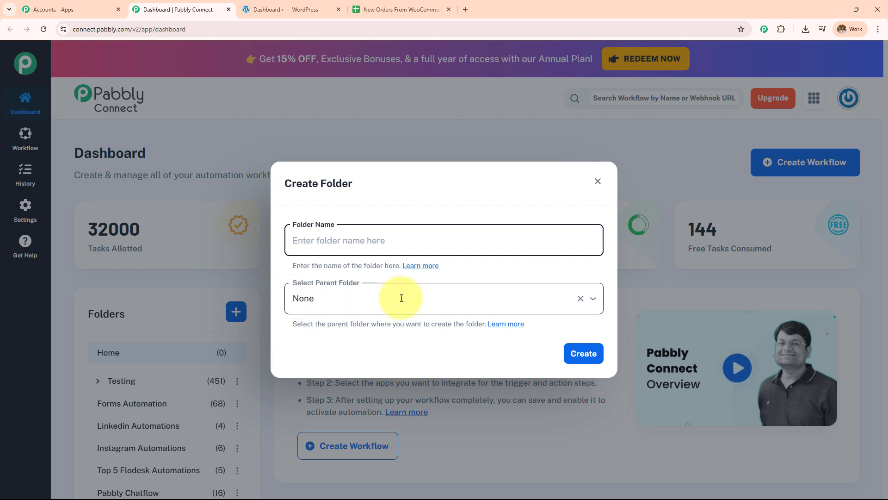
Dismiss the Create Folder dialog and start a new workflow, clearing its default name
{"action": "left_click", "coordinate": [597, 181]}
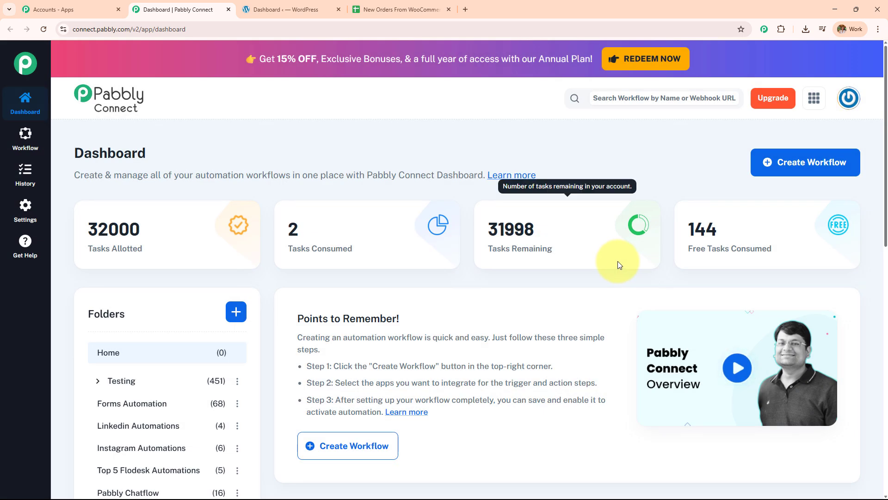
{"action": "left_click", "coordinate": [808, 175]}
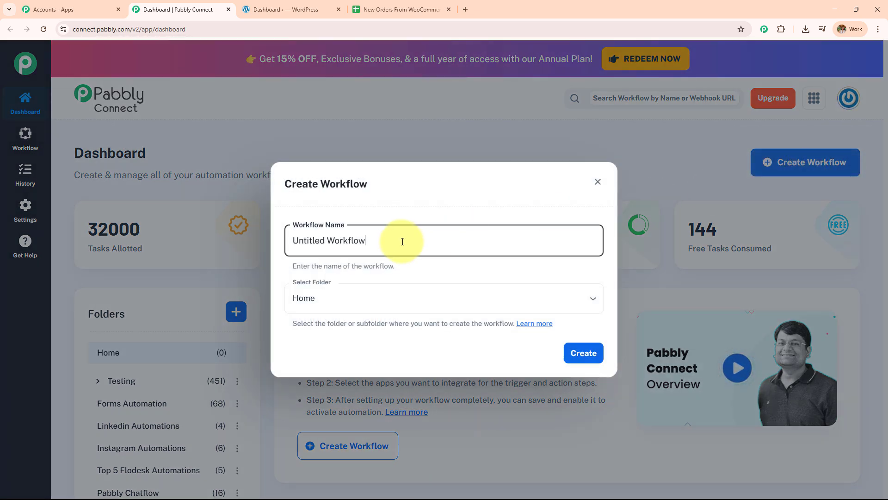
{"action": "left_click_drag", "start_coordinate": [403, 241], "coordinate": [236, 246]}
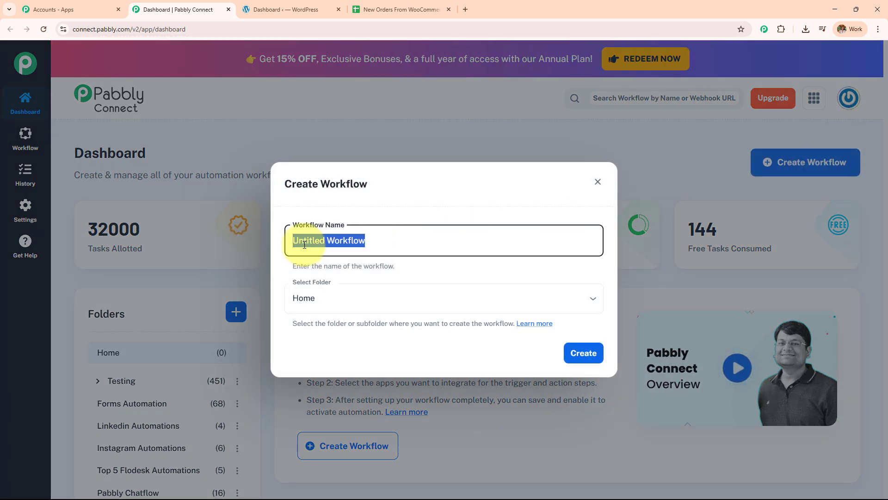
{"action": "key", "text": "BackSpace"}
{"action": "left_click", "coordinate": [367, 301]}
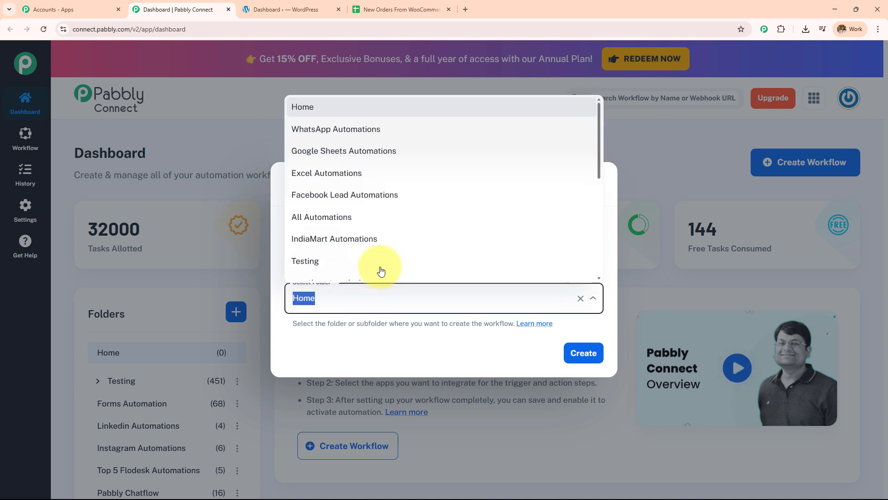
{"action": "scroll", "coordinate": [381, 271], "scroll_direction": "down", "scroll_amount": 5}
{"action": "left_click", "coordinate": [393, 349]}
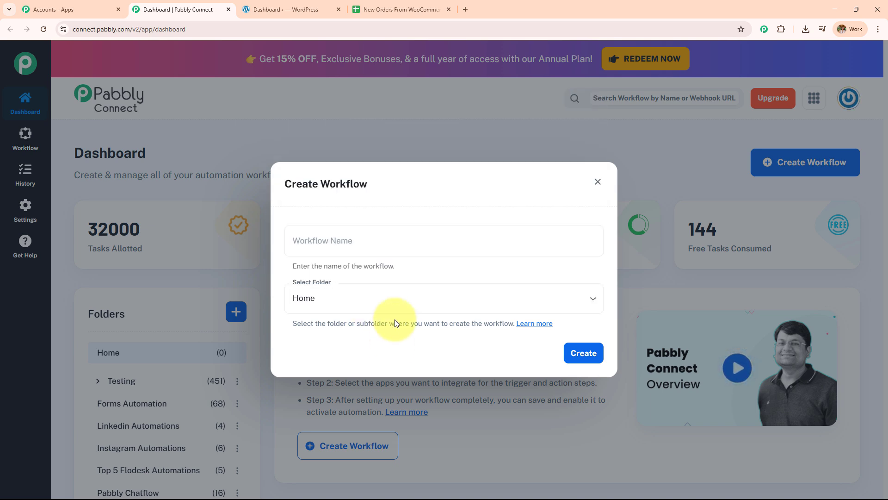
Name the workflow 'Track New Orders from WooCommerce to Google Sheets' in Google Sheets Automations and create it
{"action": "left_click", "coordinate": [393, 237]}
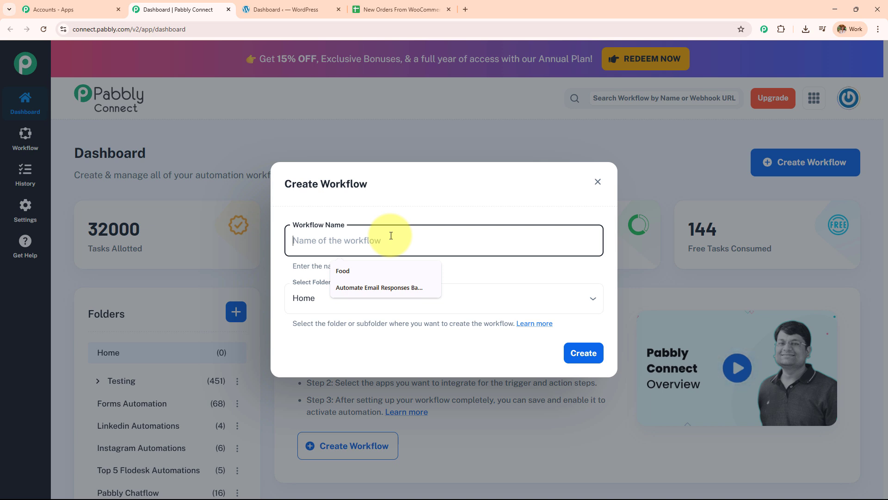
{"action": "type", "text": "Track New Orders from WooCommerce to Google Sheets"}
{"action": "left_click_drag", "start_coordinate": [512, 239], "coordinate": [188, 247]}
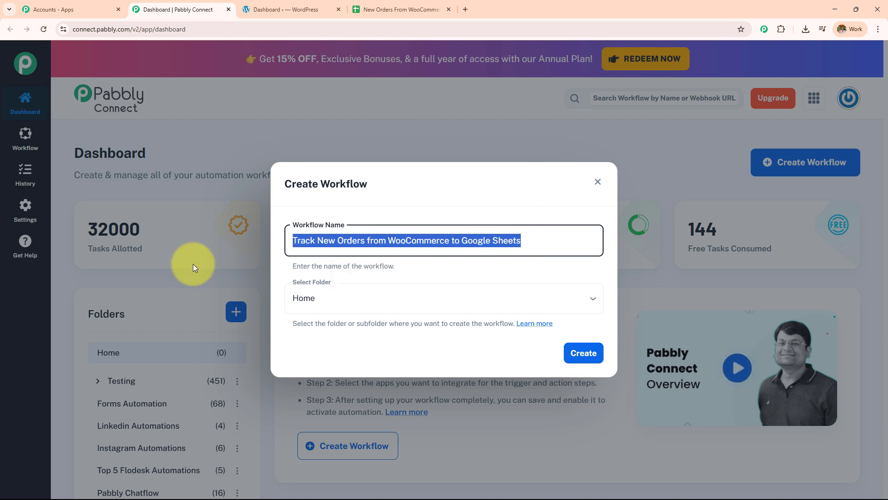
{"action": "left_click", "coordinate": [447, 292]}
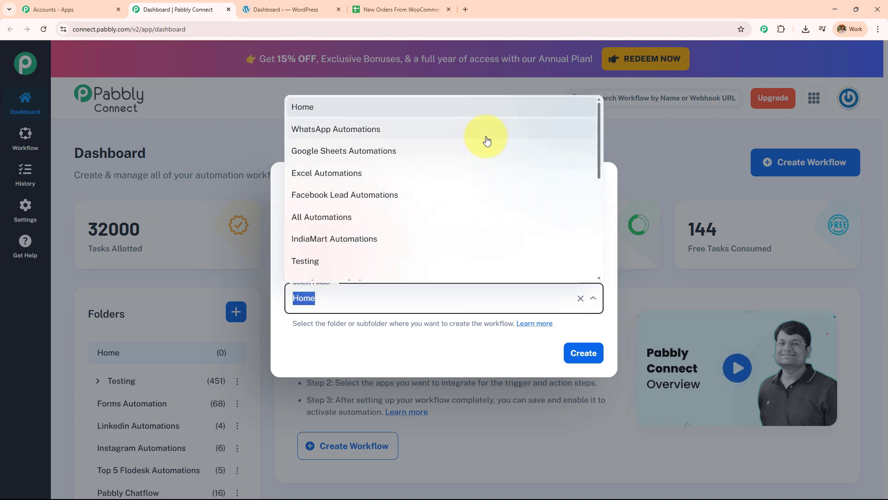
{"action": "scroll", "coordinate": [477, 178], "scroll_direction": "down", "scroll_amount": 6}
{"action": "scroll", "coordinate": [467, 216], "scroll_direction": "up", "scroll_amount": 6}
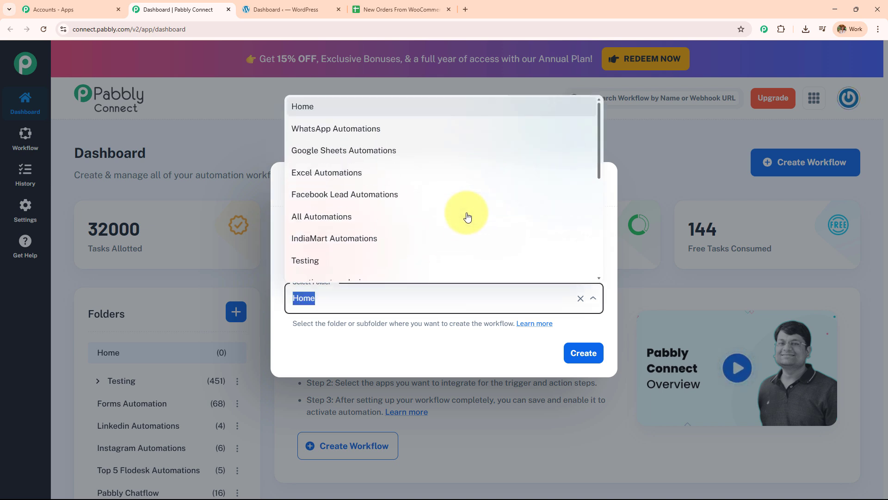
{"action": "left_click", "coordinate": [440, 155]}
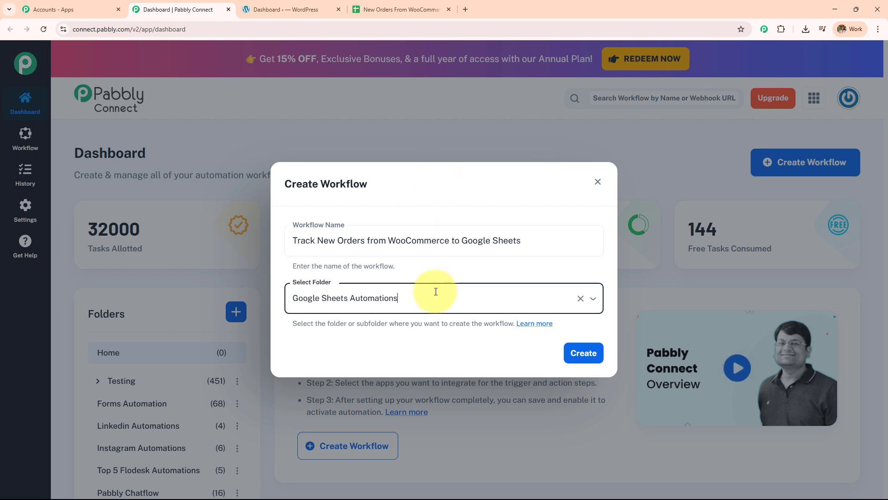
{"action": "left_click", "coordinate": [595, 356]}
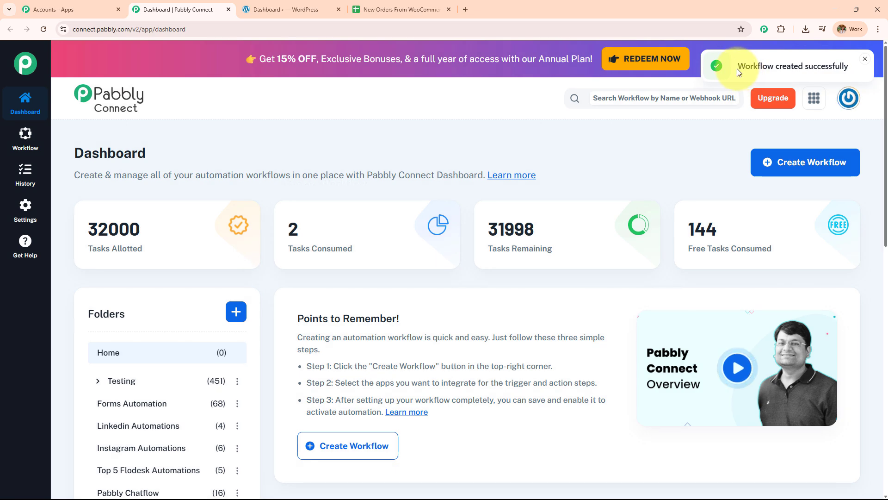
{"action": "double_click", "coordinate": [756, 66]}
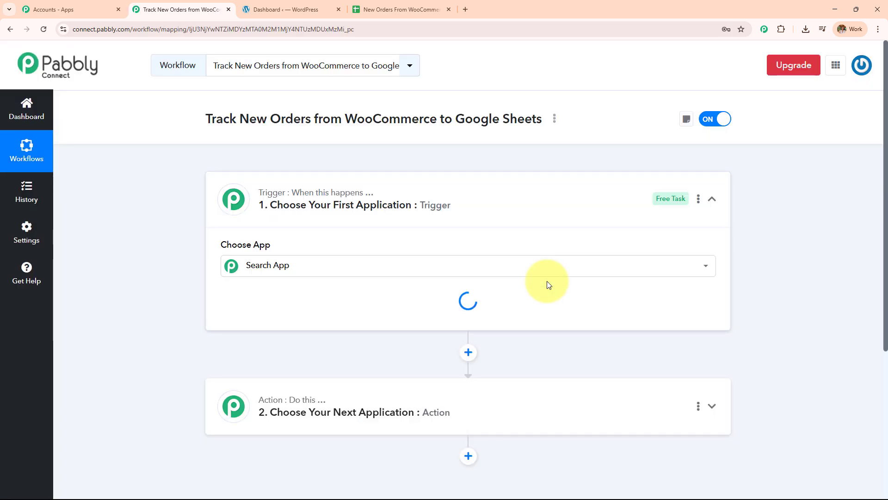
Collapse the trigger card and switch to the WordPress Dashboard tab
{"action": "left_click", "coordinate": [520, 210]}
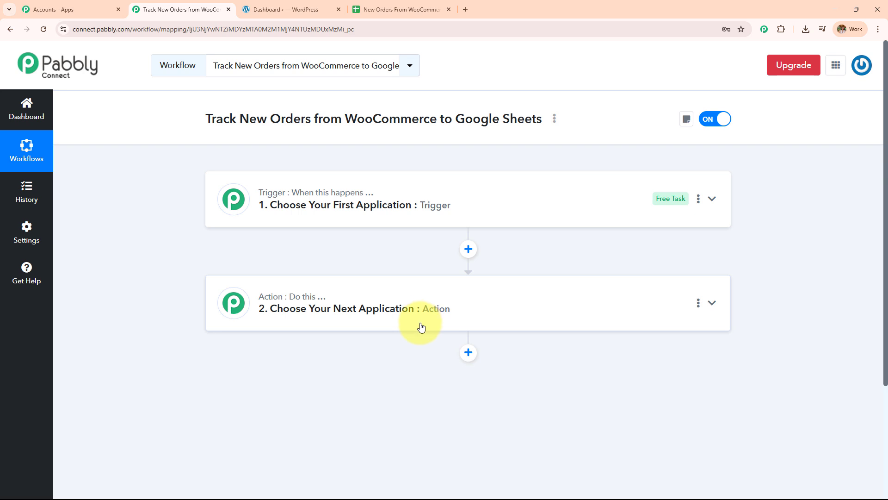
{"action": "key", "text": "ctrl+Tab"}
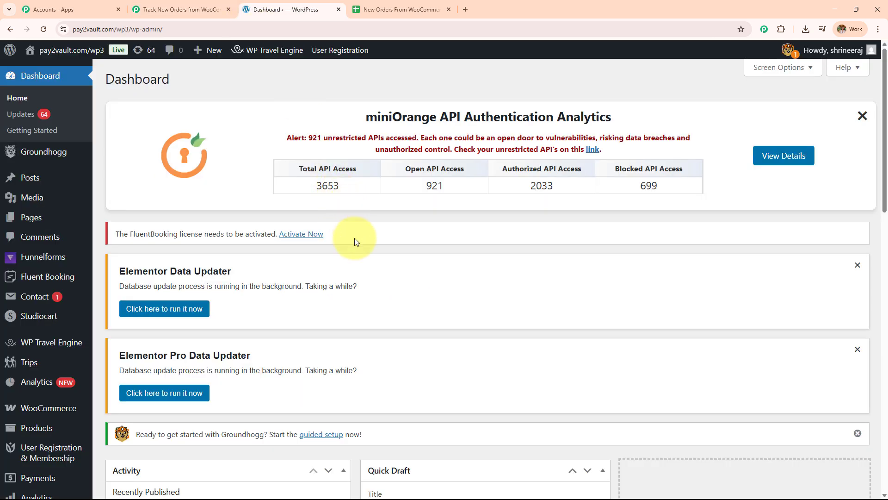
Check the order column headers in the New Orders From WooCommerce sheet, then return to the workflow
{"action": "left_click", "coordinate": [376, 9]}
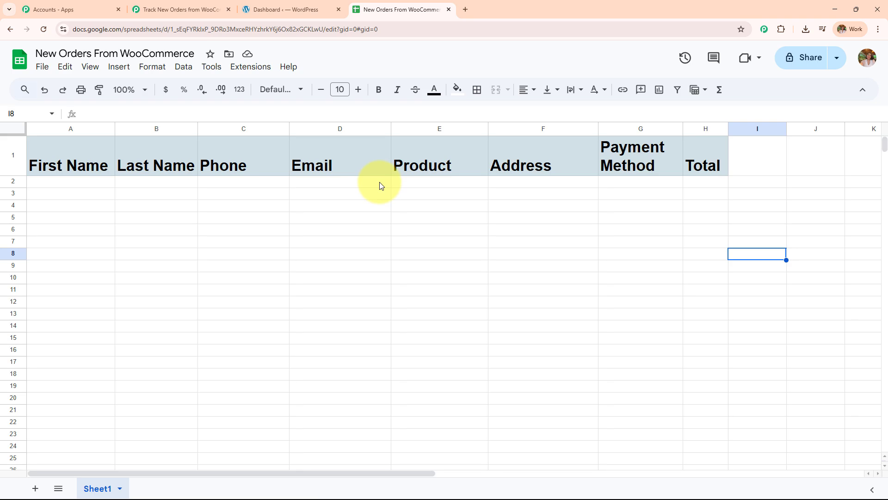
{"action": "left_click", "coordinate": [297, 9]}
{"action": "left_click", "coordinate": [191, 10]}
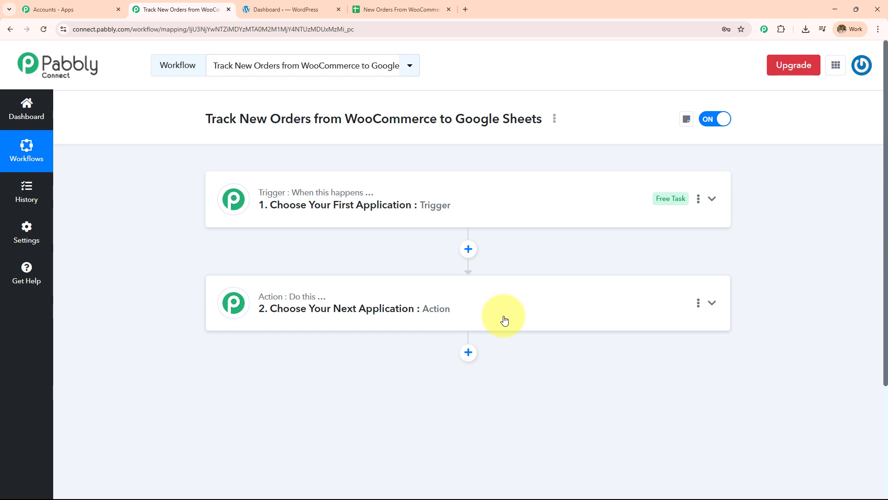
{"action": "left_click", "coordinate": [403, 10]}
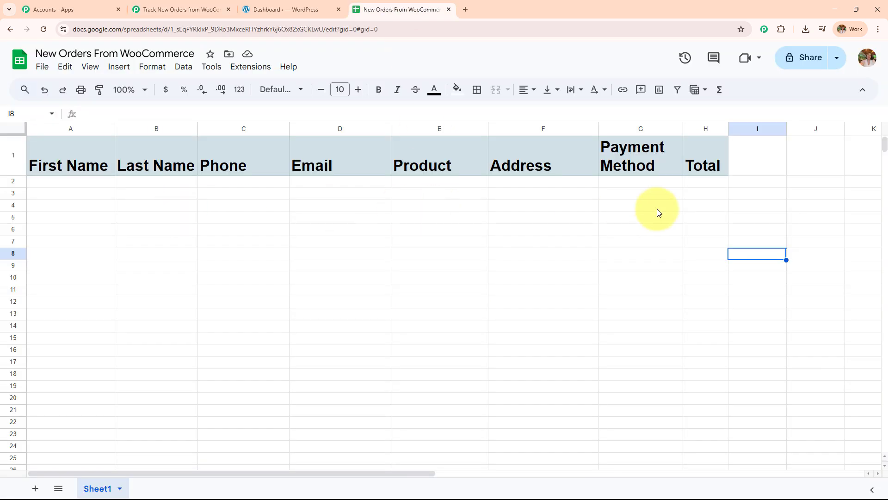
{"action": "left_click", "coordinate": [217, 10]}
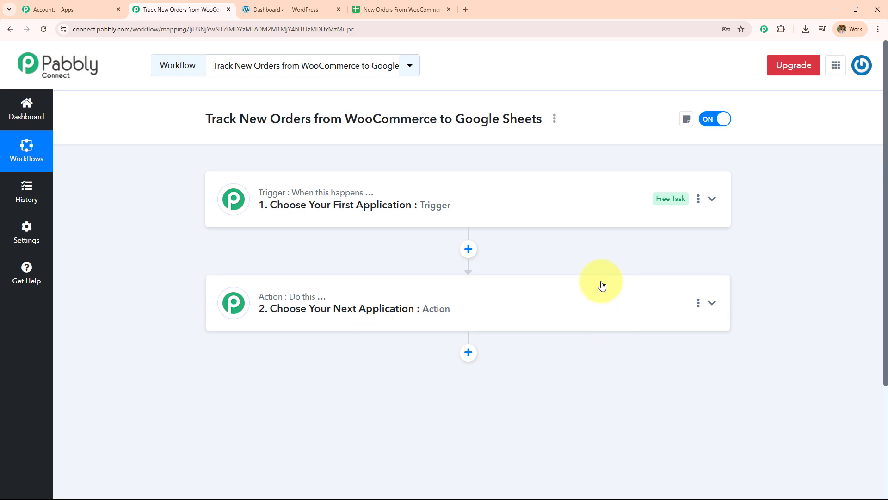
Set the trigger to WooCommerce with the New Order Created event, revealing its webhook URL
{"action": "left_click", "coordinate": [471, 212]}
{"action": "left_click", "coordinate": [440, 265]}
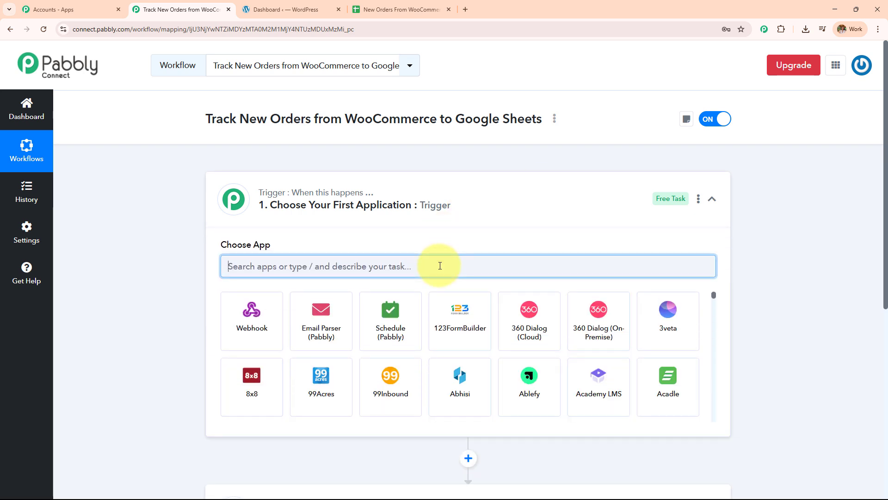
{"action": "type", "text": "Woo"}
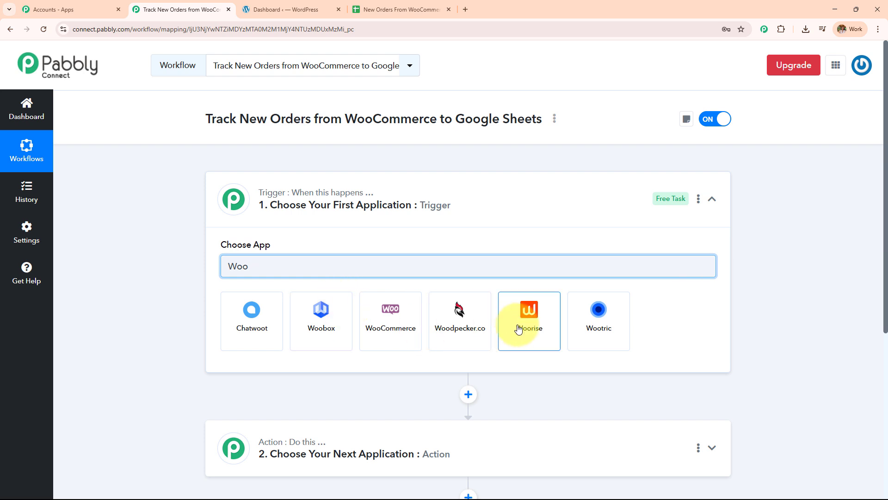
{"action": "left_click", "coordinate": [404, 323]}
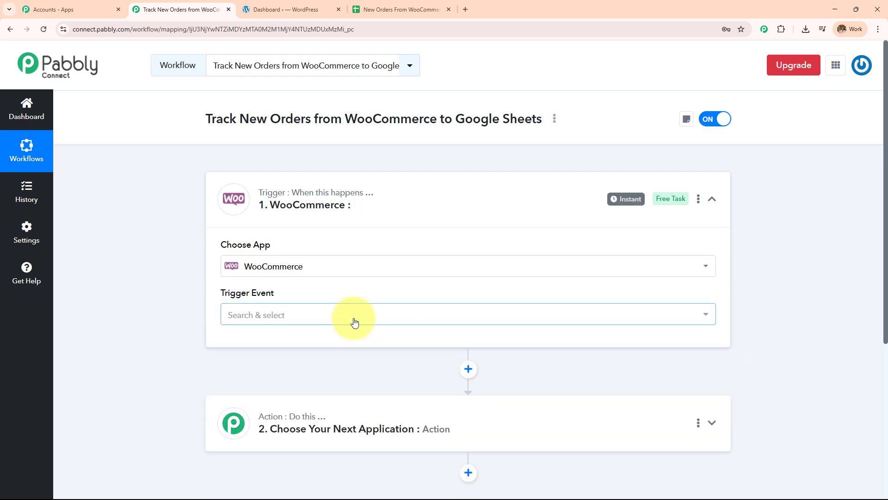
{"action": "left_click", "coordinate": [355, 322]}
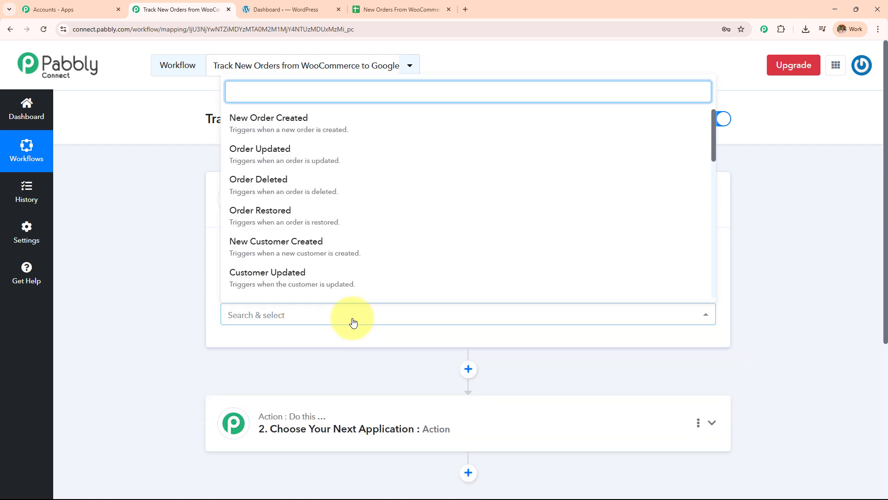
{"action": "type", "text": "n"}
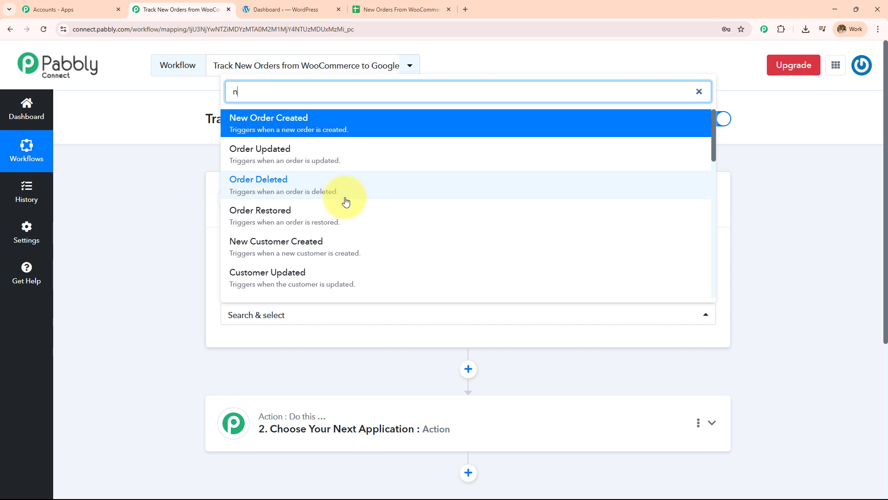
{"action": "type", "text": "ew"}
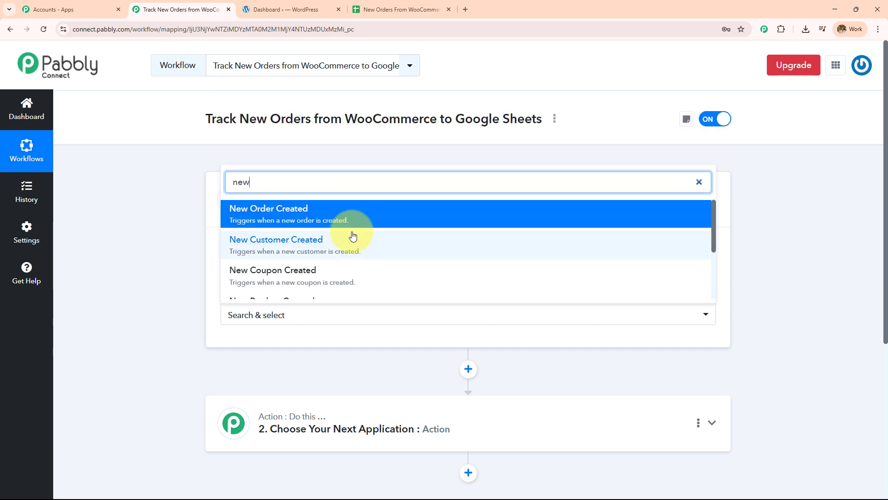
{"action": "scroll", "coordinate": [352, 255], "scroll_direction": "down", "scroll_amount": 1}
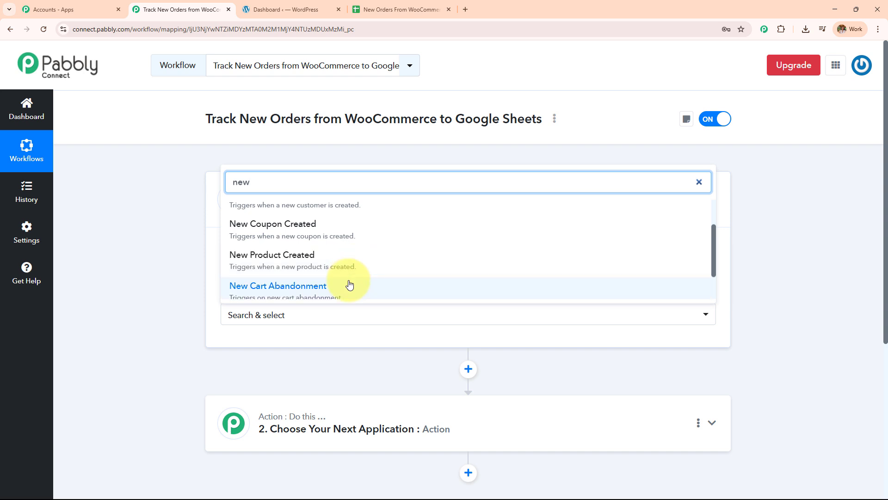
{"action": "scroll", "coordinate": [349, 285], "scroll_direction": "down", "scroll_amount": 2}
{"action": "scroll", "coordinate": [348, 282], "scroll_direction": "up", "scroll_amount": 4}
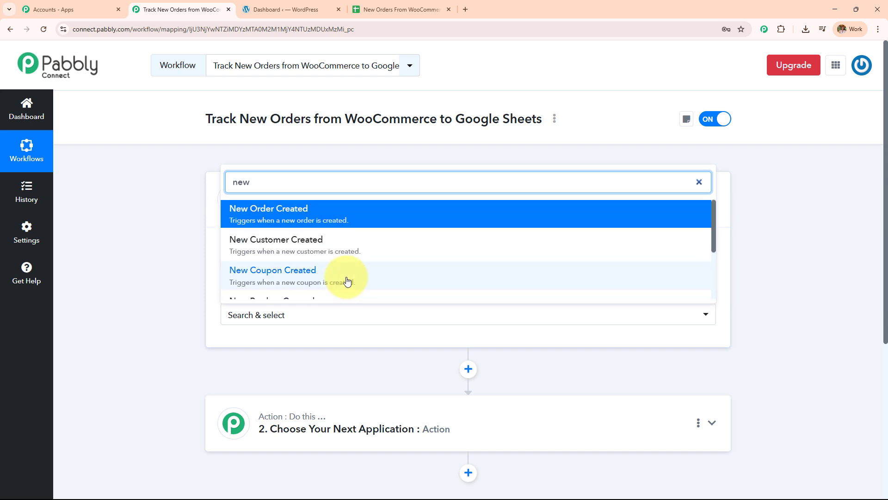
{"action": "left_click", "coordinate": [300, 217]}
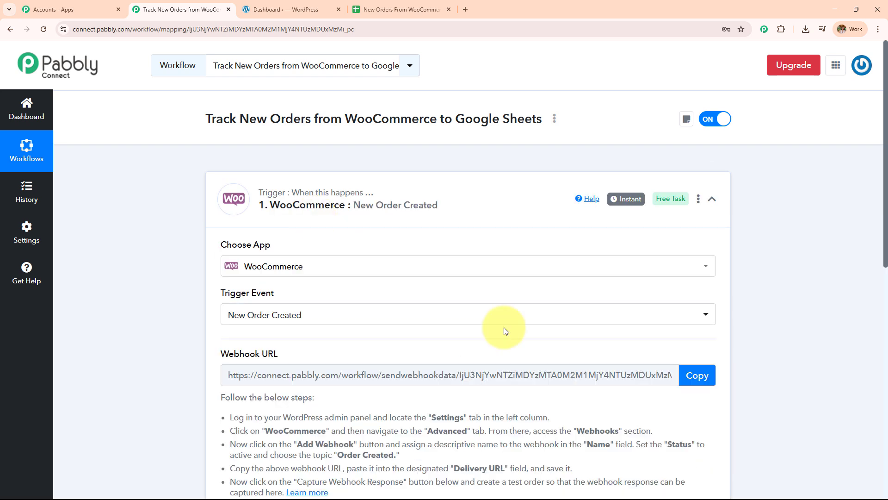
Review the five webhook setup steps under Webhook URL, then switch to the WordPress dashboard tab
{"action": "scroll", "coordinate": [506, 330], "scroll_direction": "down", "scroll_amount": 2}
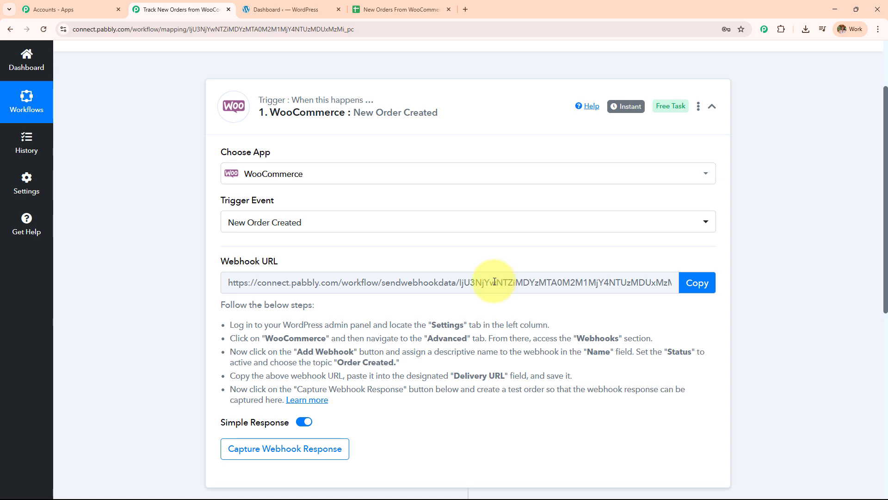
{"action": "left_click_drag", "start_coordinate": [228, 323], "coordinate": [351, 402]}
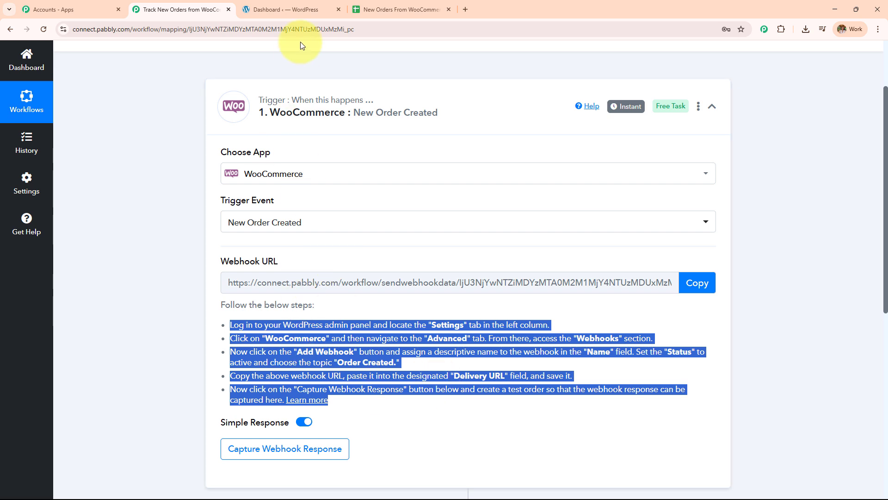
{"action": "left_click", "coordinate": [299, 14]}
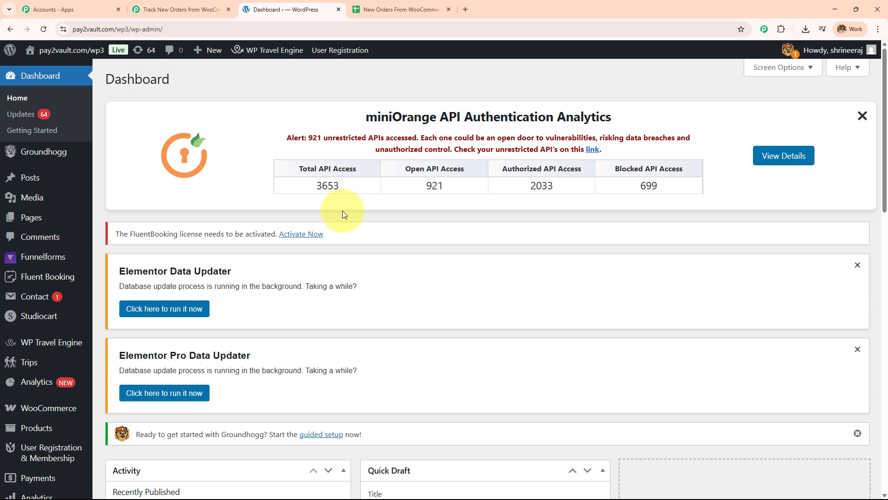
Open WooCommerce Settings on its Advanced tab
{"action": "scroll", "coordinate": [56, 370], "scroll_direction": "down", "scroll_amount": 4}
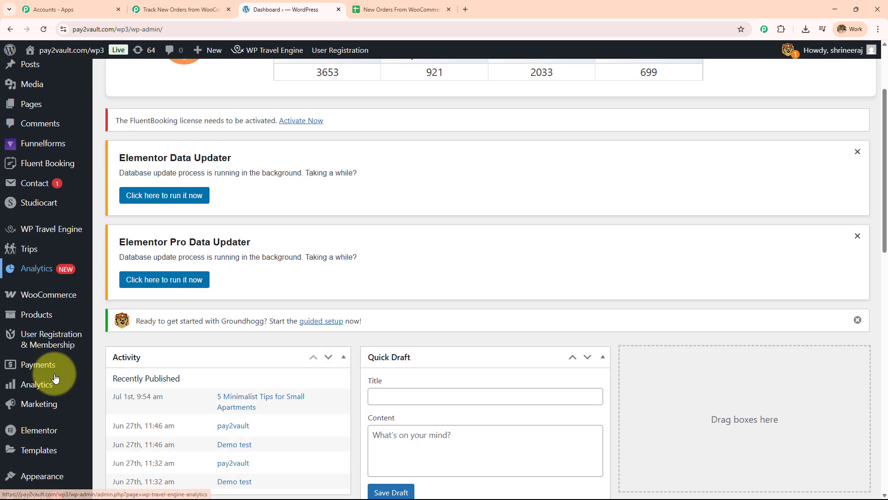
{"action": "mouse_move", "coordinate": [57, 223]}
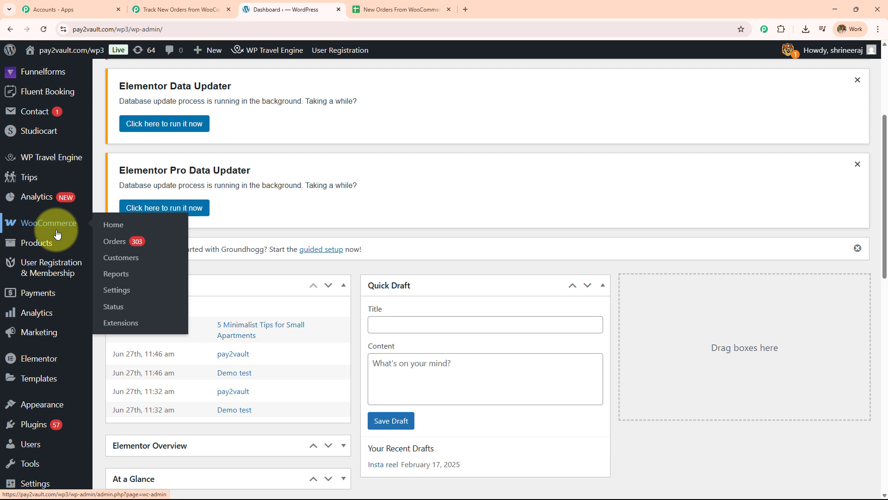
{"action": "mouse_move", "coordinate": [22, 430]}
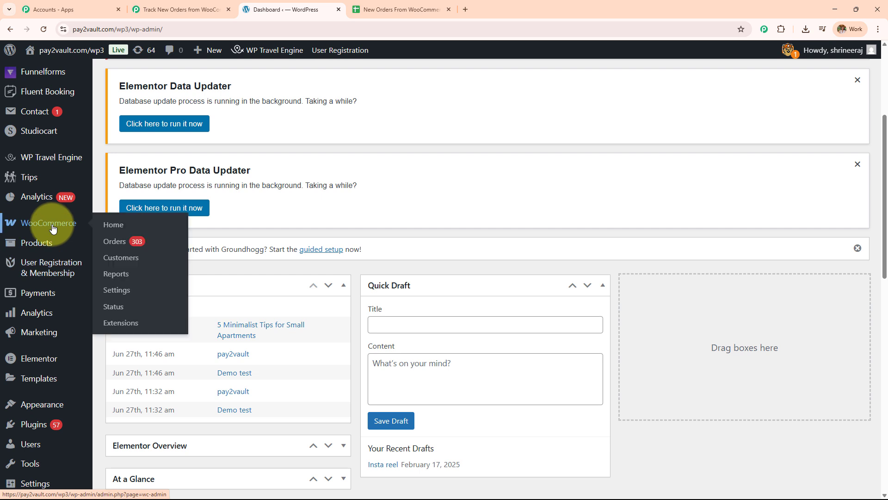
{"action": "left_click", "coordinate": [117, 289]}
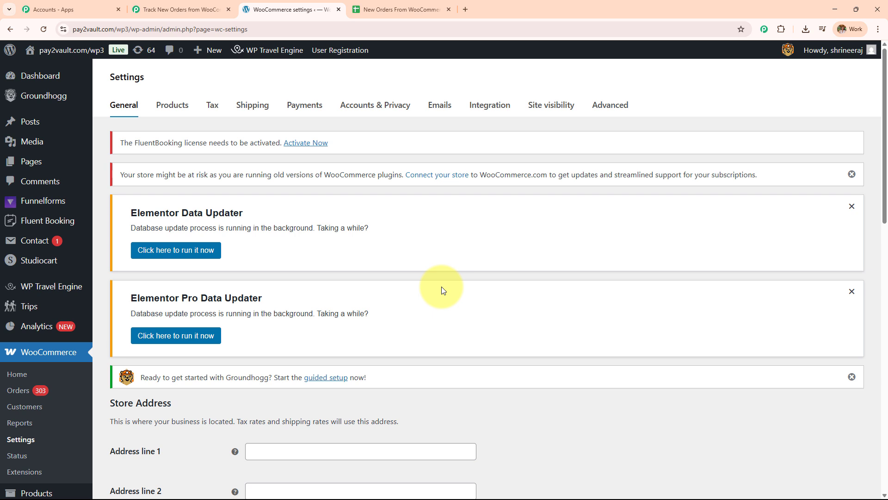
{"action": "left_click", "coordinate": [609, 113]}
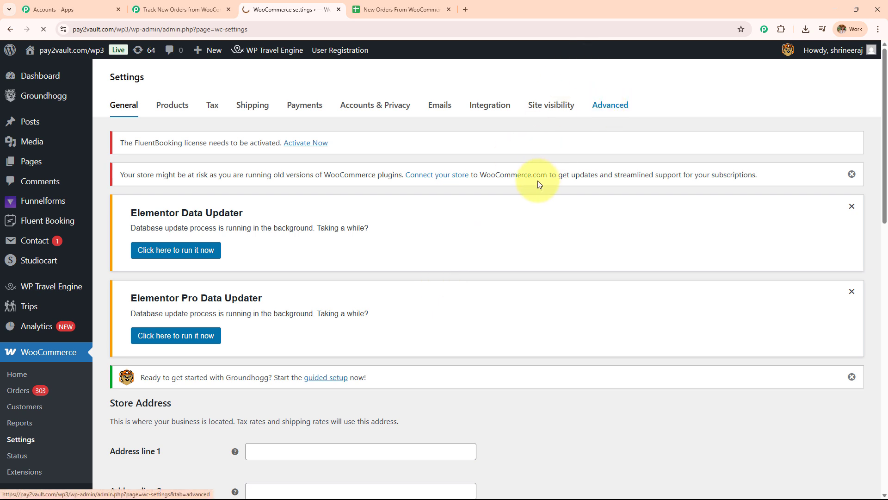
Open the Webhooks list, showing 37 webhooks with 6 active and 31 disabled
{"action": "scroll", "coordinate": [519, 198], "scroll_direction": "down", "scroll_amount": 5}
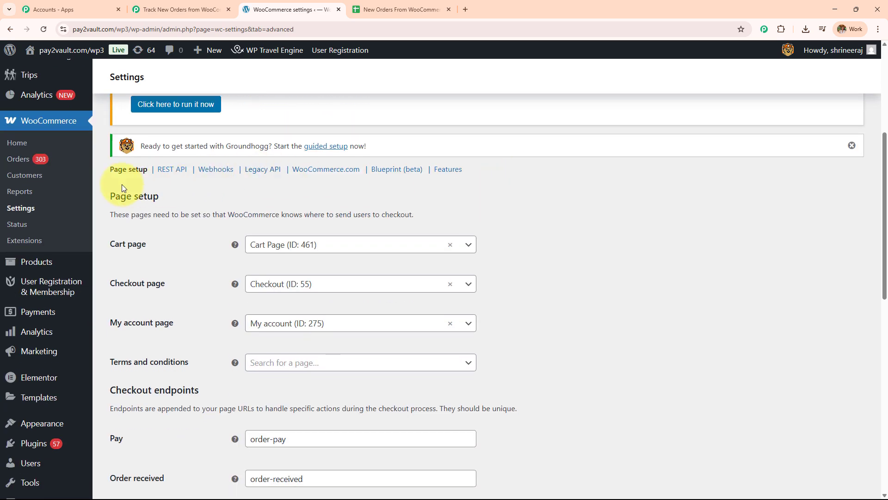
{"action": "triple_click", "coordinate": [110, 170]}
{"action": "left_click", "coordinate": [103, 171]}
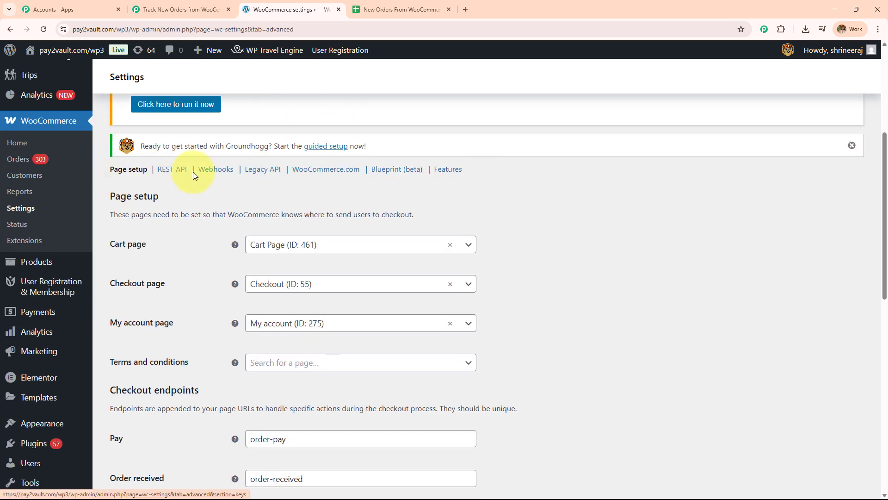
{"action": "left_click", "coordinate": [213, 172]}
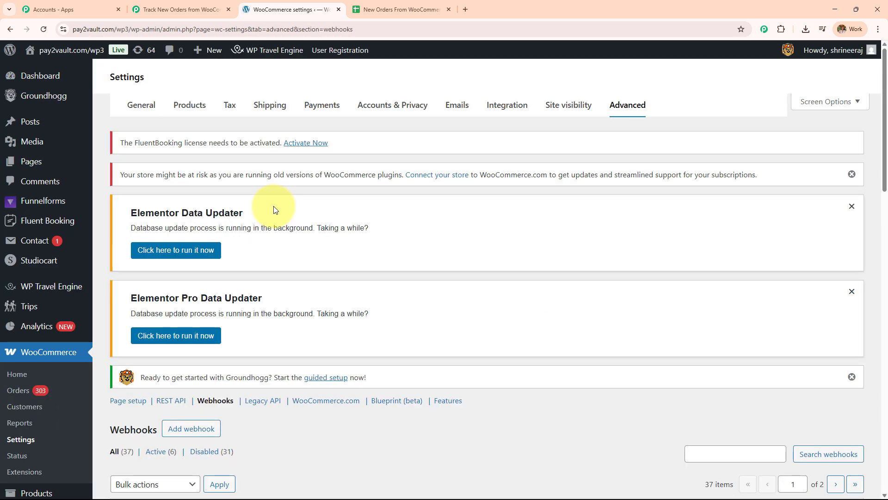
{"action": "scroll", "coordinate": [273, 206], "scroll_direction": "down", "scroll_amount": 2}
{"action": "scroll", "coordinate": [273, 210], "scroll_direction": "down", "scroll_amount": 4}
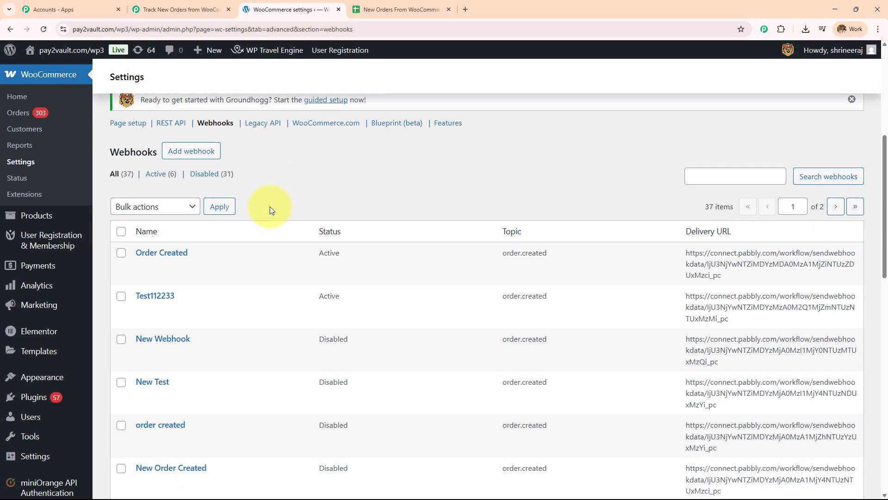
{"action": "scroll", "coordinate": [307, 273], "scroll_direction": "down", "scroll_amount": 6}
{"action": "scroll", "coordinate": [308, 292], "scroll_direction": "up", "scroll_amount": 6}
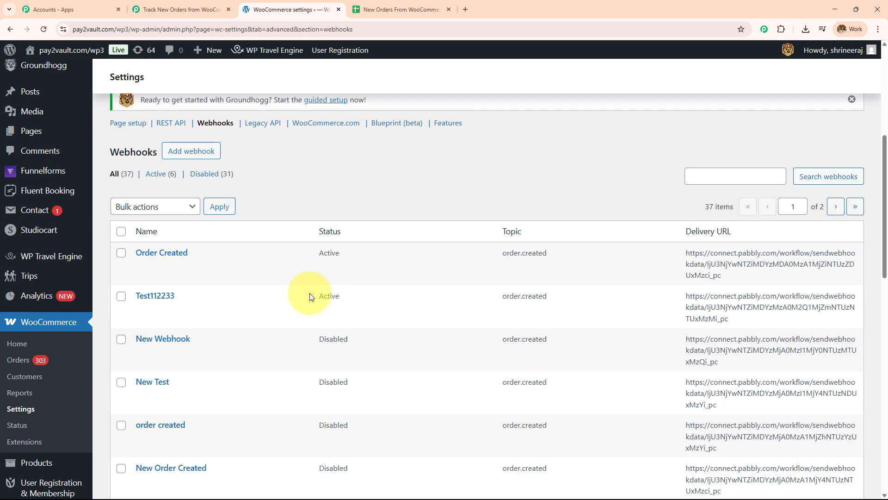
{"action": "scroll", "coordinate": [307, 294], "scroll_direction": "up", "scroll_amount": 1}
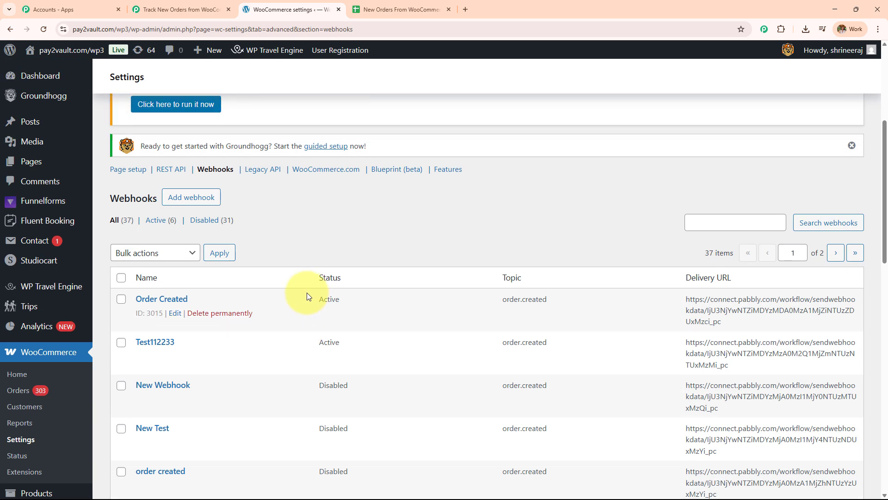
Start a new webhook named 'New Product'
{"action": "left_click", "coordinate": [185, 207]}
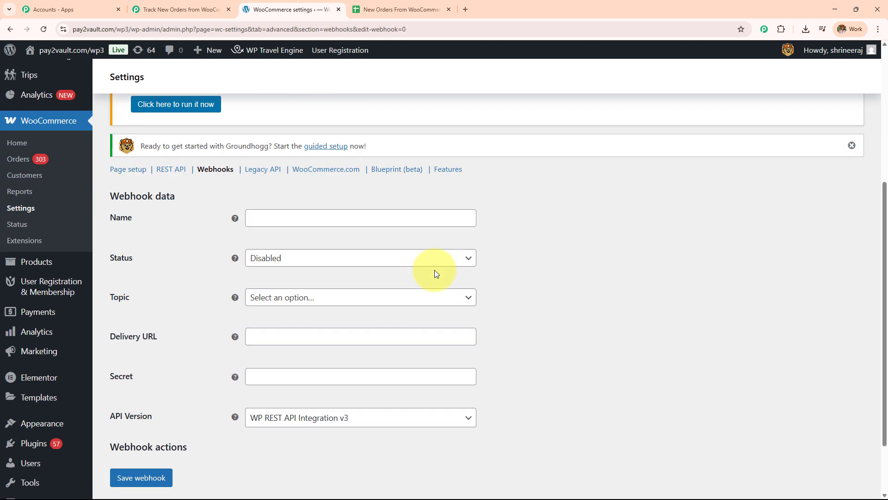
{"action": "scroll", "coordinate": [435, 271], "scroll_direction": "down", "scroll_amount": 2}
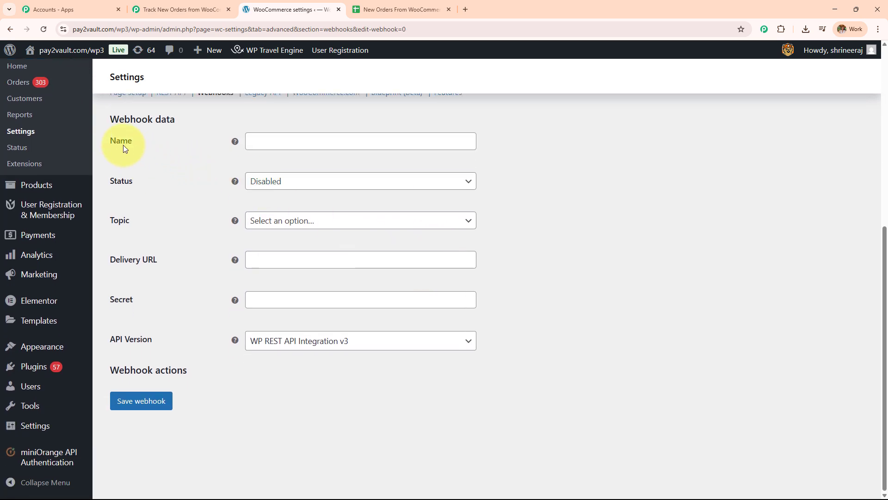
{"action": "left_click", "coordinate": [288, 144]}
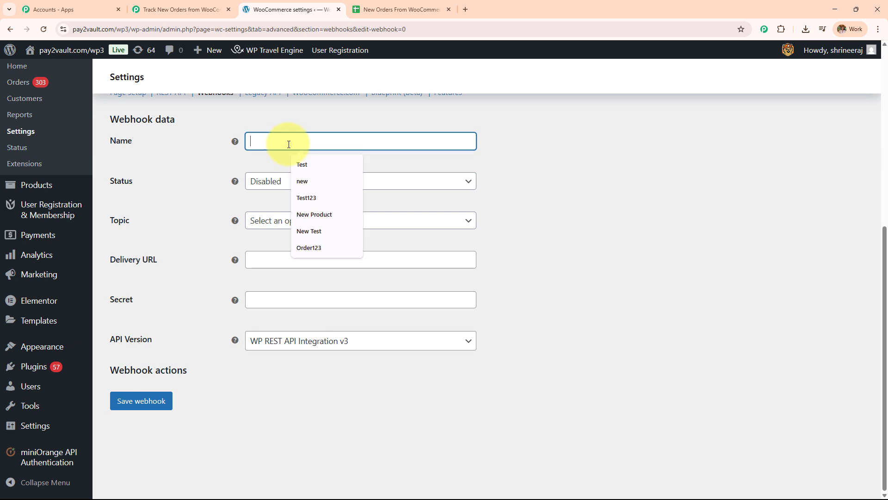
{"action": "type", "text": "New Product"}
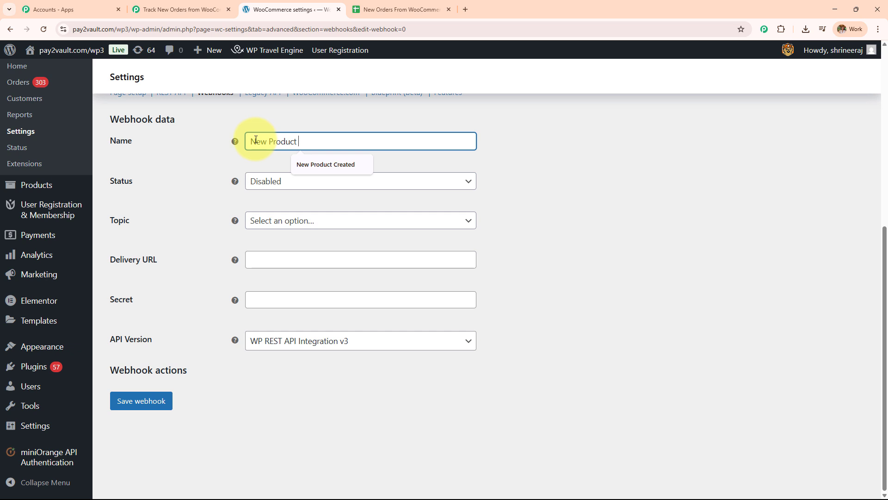
Set the webhook status to Active and topic to Order created, then return to Pabbly
{"action": "left_click", "coordinate": [274, 187]}
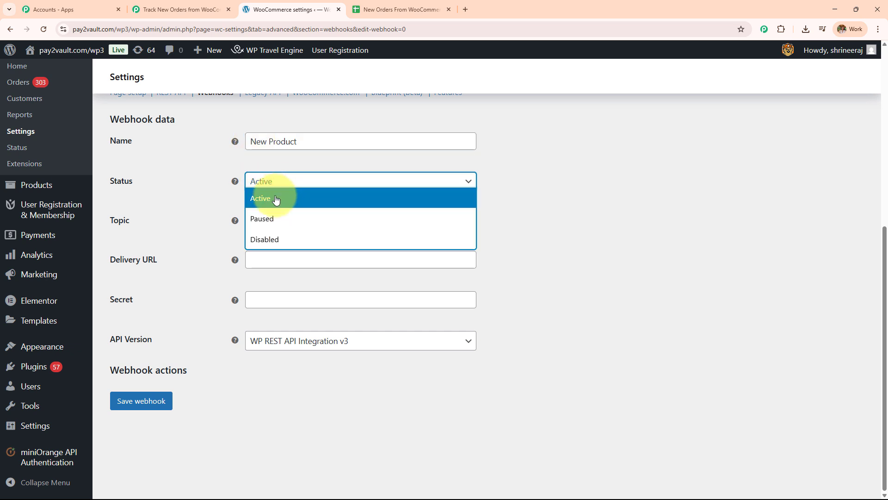
{"action": "left_click", "coordinate": [276, 199]}
{"action": "left_click", "coordinate": [283, 220]}
{"action": "type", "text": "orde"}
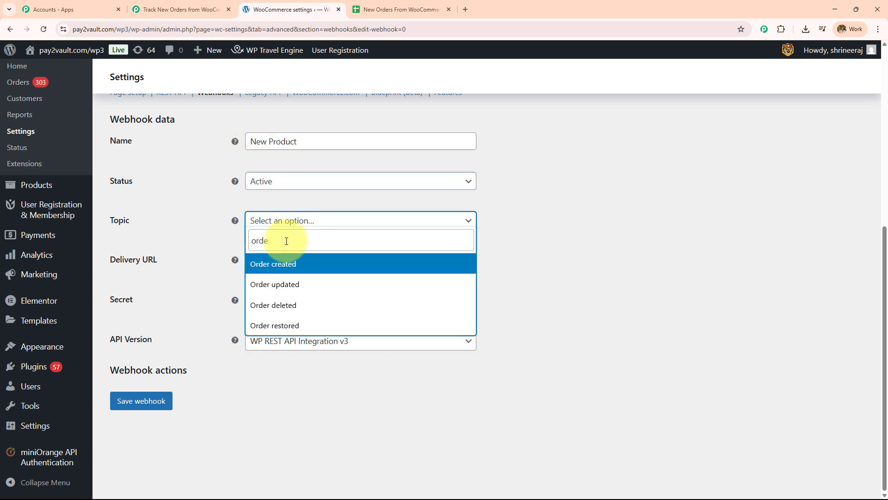
{"action": "left_click", "coordinate": [292, 268]}
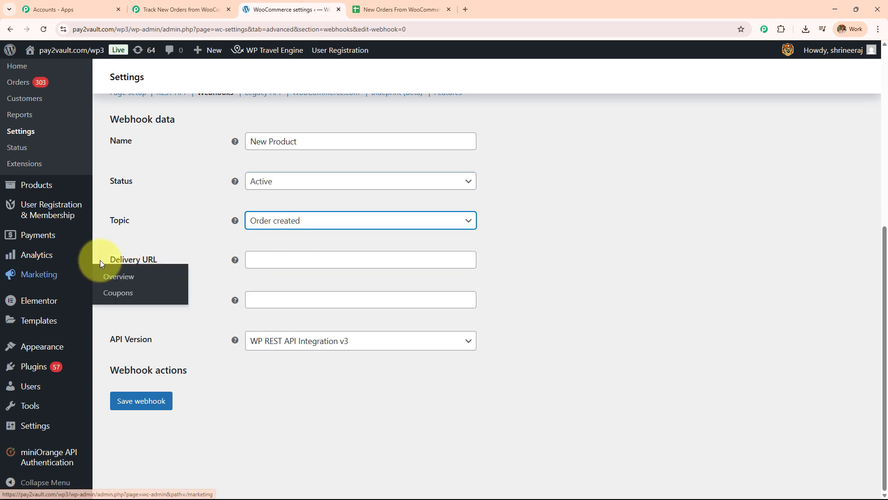
{"action": "left_click_drag", "start_coordinate": [109, 260], "coordinate": [168, 259]}
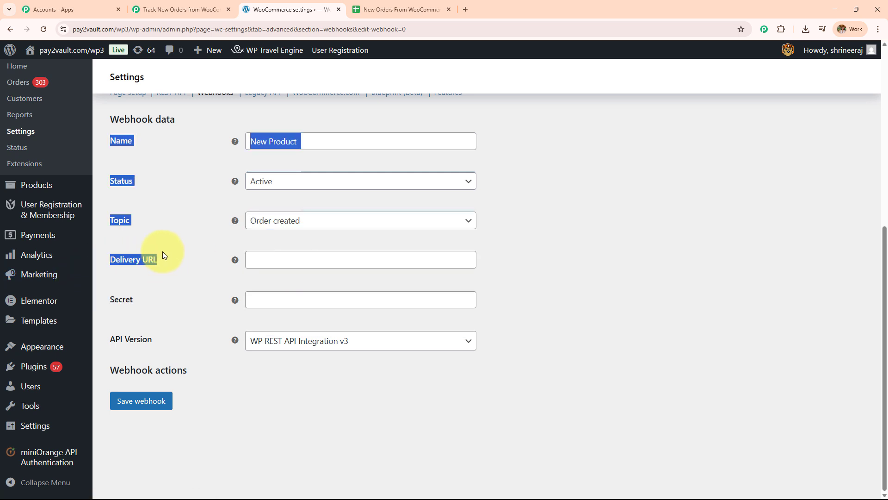
{"action": "left_click", "coordinate": [191, 14]}
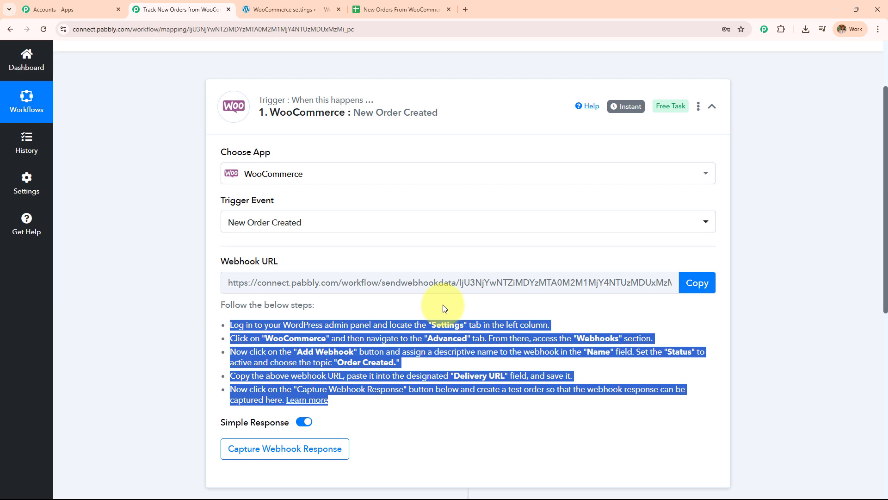
Copy the Pabbly webhook URL and paste it as the webhook's Delivery URL
{"action": "left_click", "coordinate": [696, 284]}
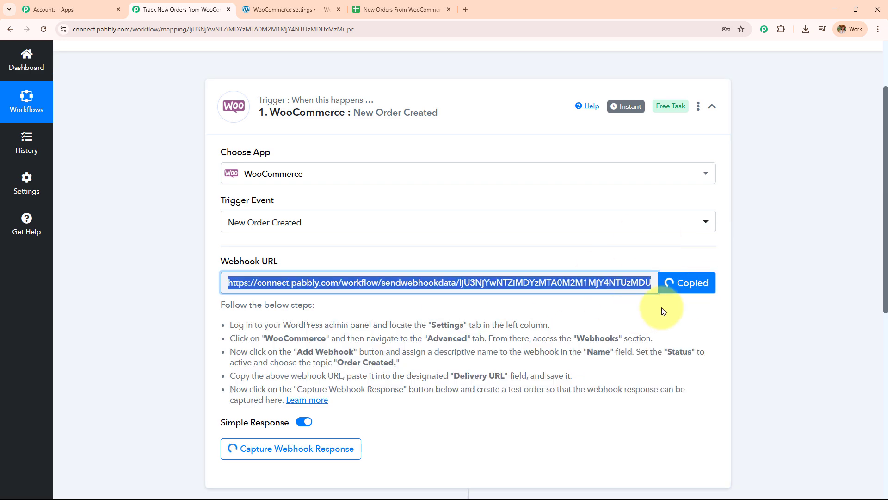
{"action": "left_click", "coordinate": [398, 9]}
{"action": "left_click", "coordinate": [291, 9]}
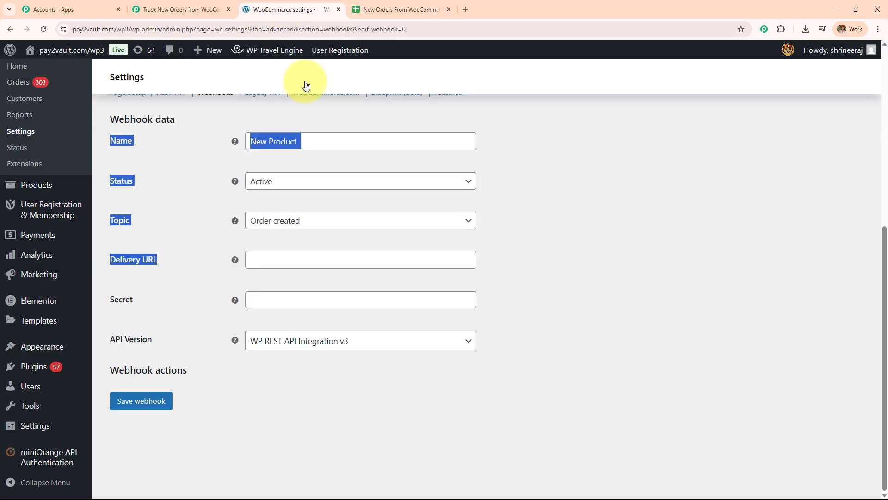
{"action": "left_click", "coordinate": [304, 260]}
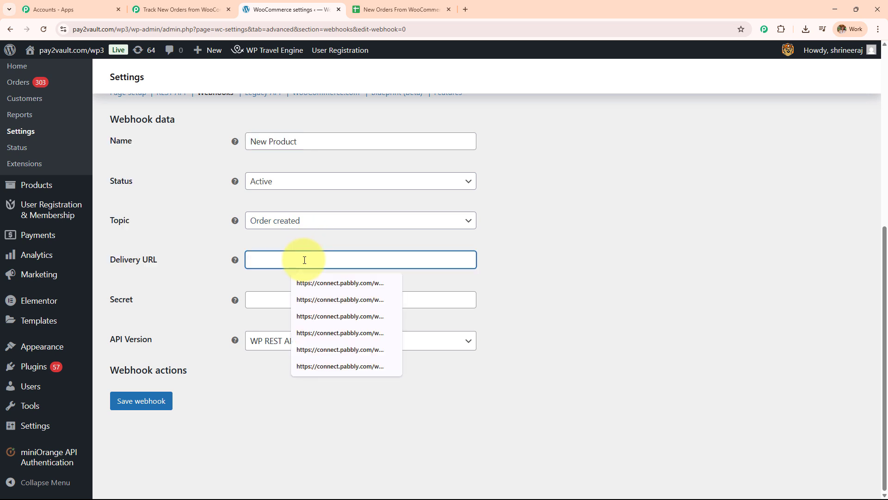
{"action": "key", "text": "ctrl+v"}
{"action": "left_click", "coordinate": [288, 305]}
{"action": "type", "text": "12345"}
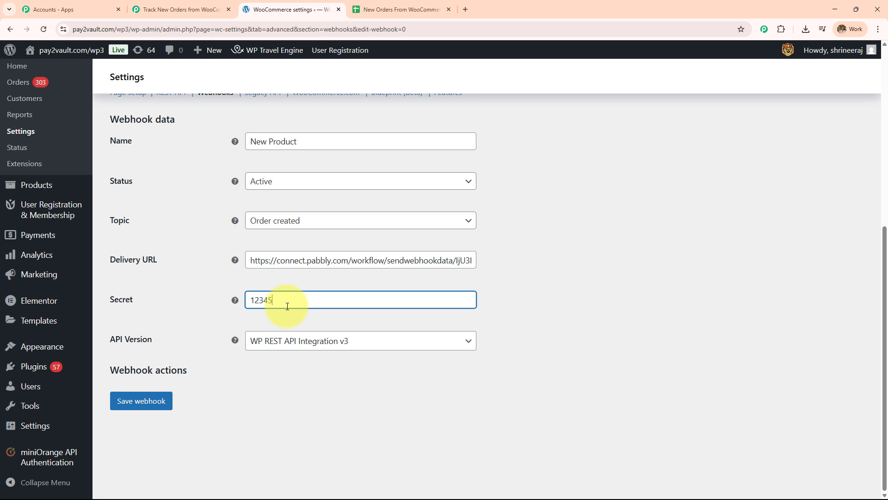
{"action": "left_click", "coordinate": [307, 341]}
{"action": "left_click", "coordinate": [317, 360]}
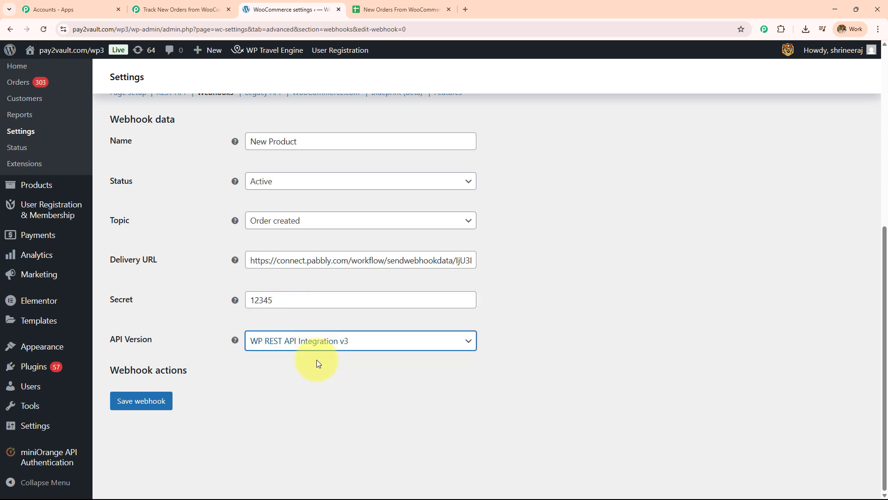
{"action": "left_click", "coordinate": [154, 396]}
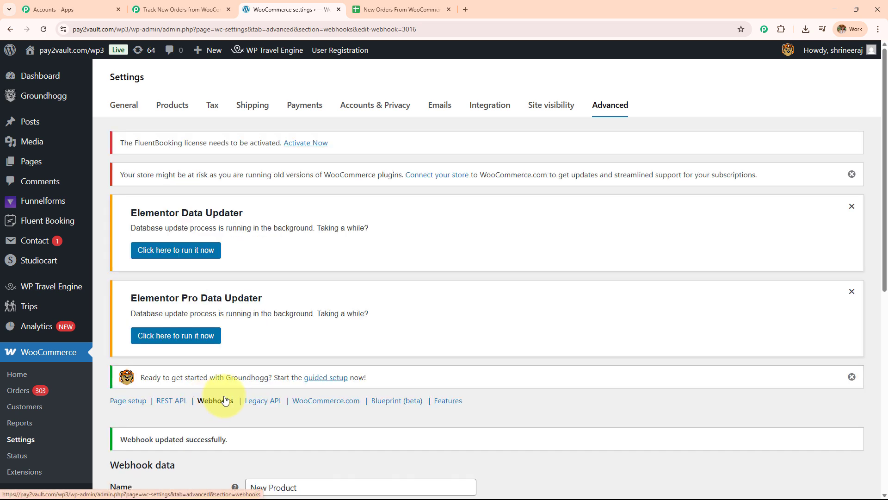
{"action": "scroll", "coordinate": [223, 401], "scroll_direction": "down", "scroll_amount": 4}
{"action": "left_click_drag", "start_coordinate": [120, 254], "coordinate": [249, 254]}
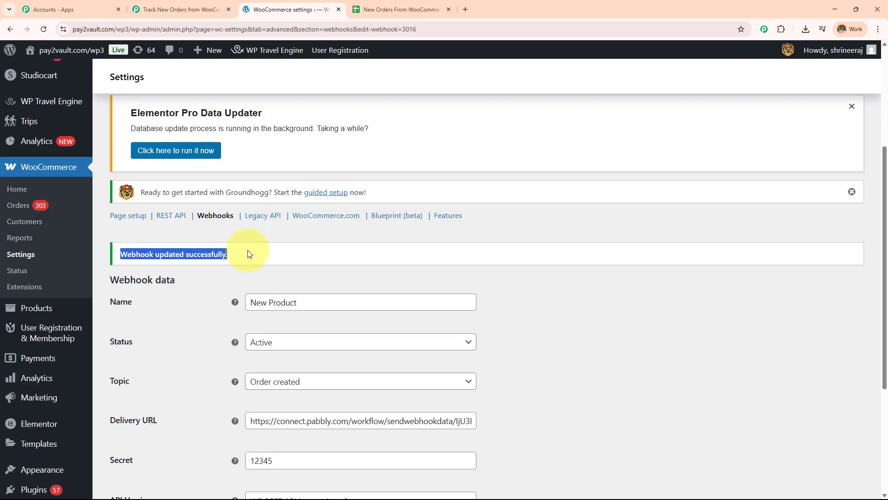
{"action": "scroll", "coordinate": [248, 250], "scroll_direction": "down", "scroll_amount": 4}
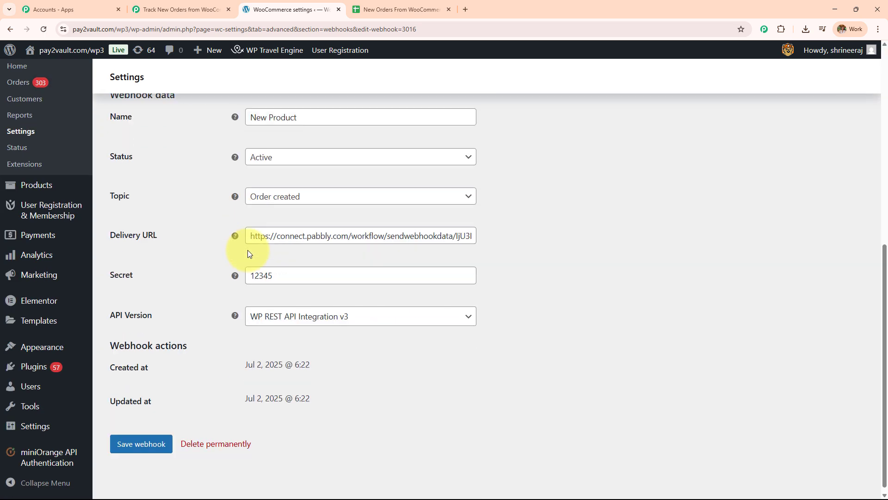
In the Pabbly trigger, review the previously captured Webhook Id 3016
{"action": "left_click", "coordinate": [183, 9]}
{"action": "scroll", "coordinate": [415, 263], "scroll_direction": "down", "scroll_amount": 5}
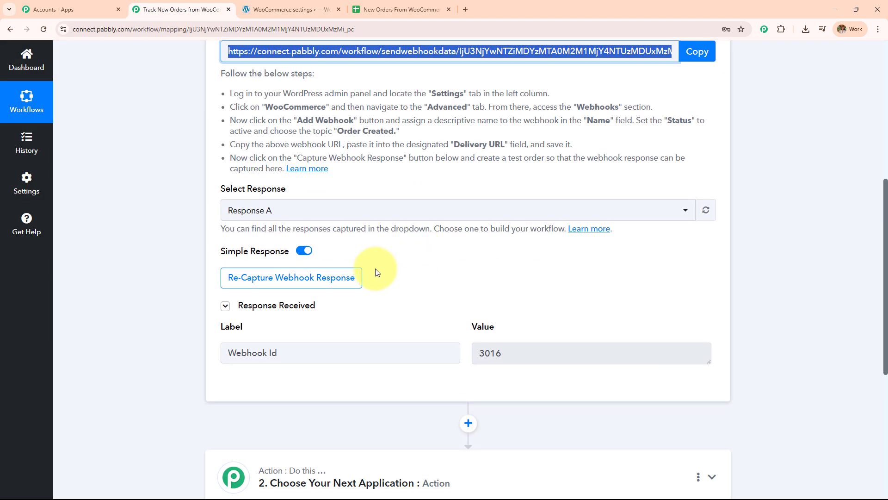
{"action": "left_click", "coordinate": [222, 354]}
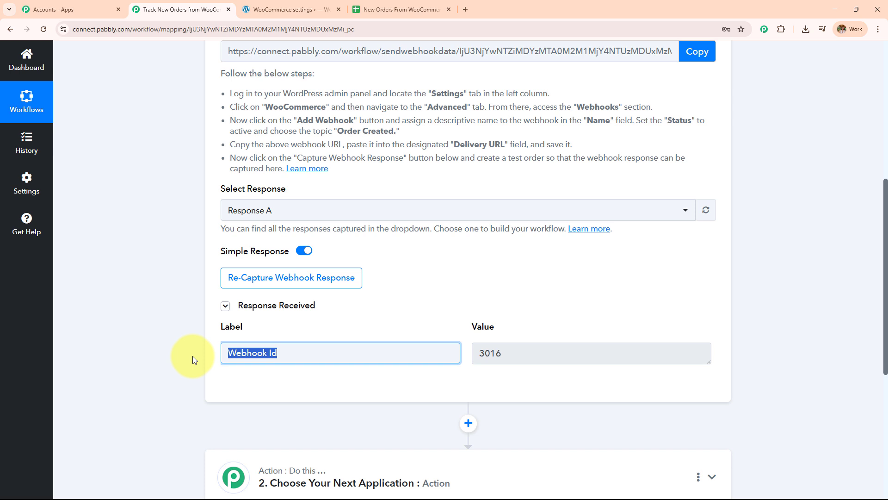
{"action": "left_click", "coordinate": [531, 353]}
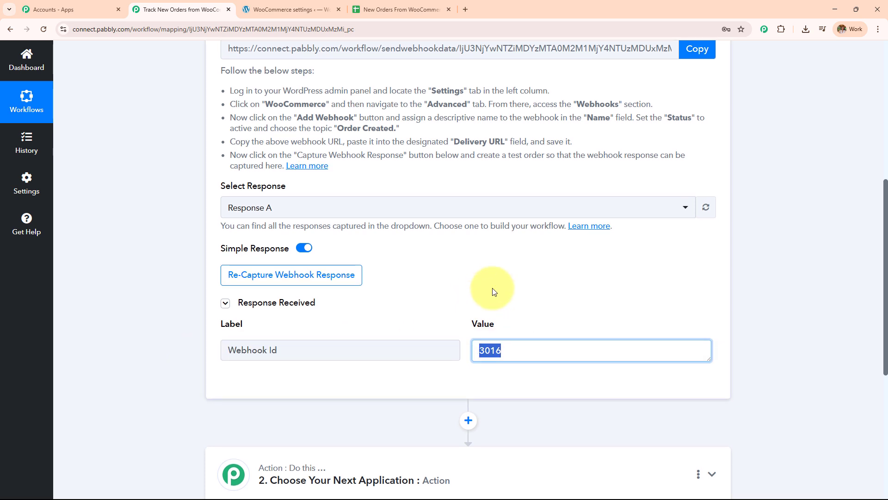
{"action": "scroll", "coordinate": [492, 288], "scroll_direction": "down", "scroll_amount": 3}
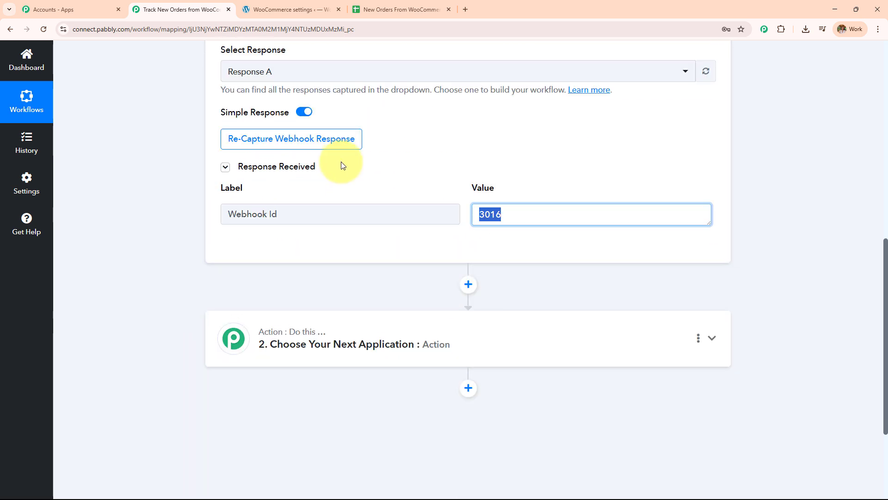
Re-capture the webhook response, confirm with Yes, and note the send-a-test-record instruction
{"action": "left_click", "coordinate": [333, 140]}
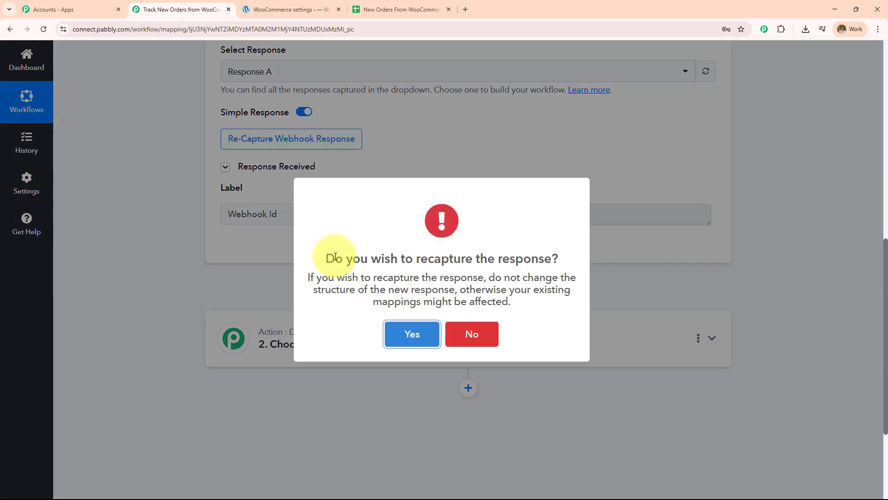
{"action": "left_click", "coordinate": [411, 333]}
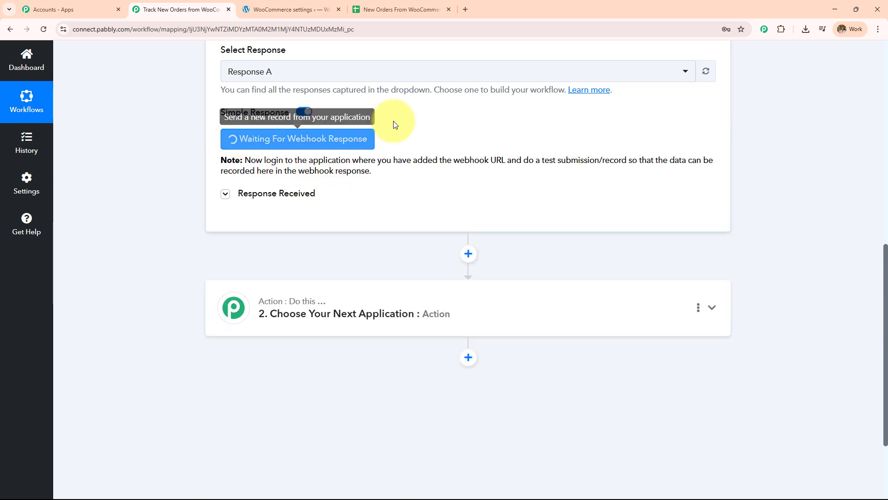
{"action": "left_click_drag", "start_coordinate": [245, 160], "coordinate": [438, 172]}
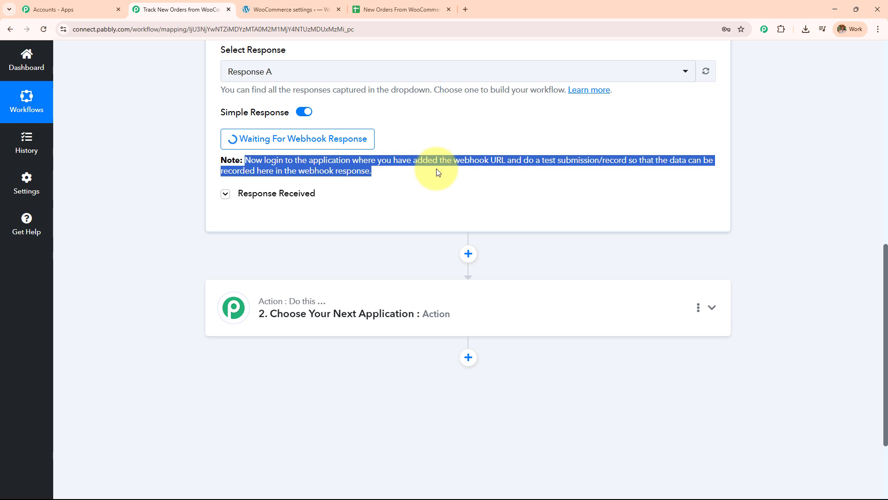
{"action": "scroll", "coordinate": [588, 181], "scroll_direction": "up", "scroll_amount": 7}
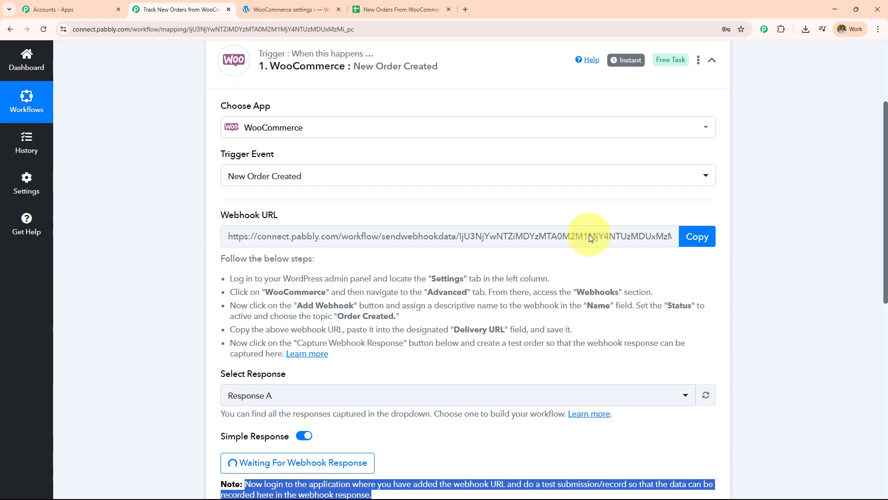
{"action": "scroll", "coordinate": [589, 234], "scroll_direction": "down", "scroll_amount": 3}
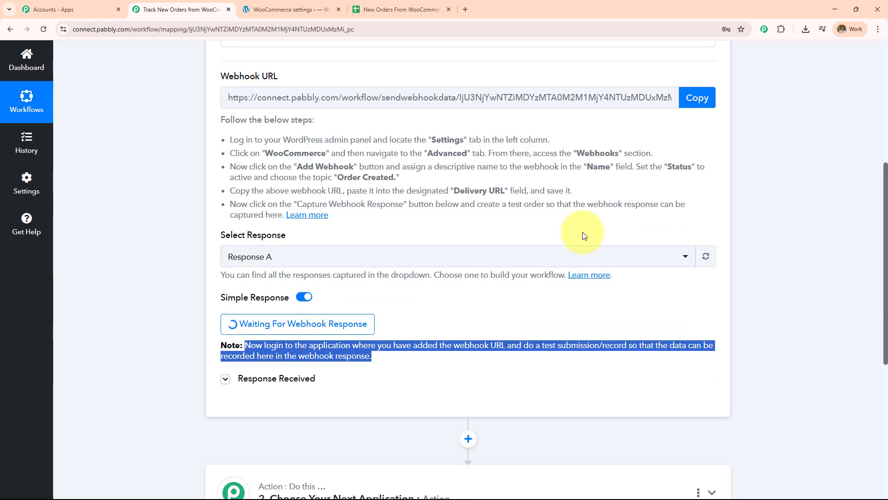
{"action": "scroll", "coordinate": [568, 222], "scroll_direction": "down", "scroll_amount": 3}
{"action": "scroll", "coordinate": [567, 221], "scroll_direction": "down", "scroll_amount": 2}
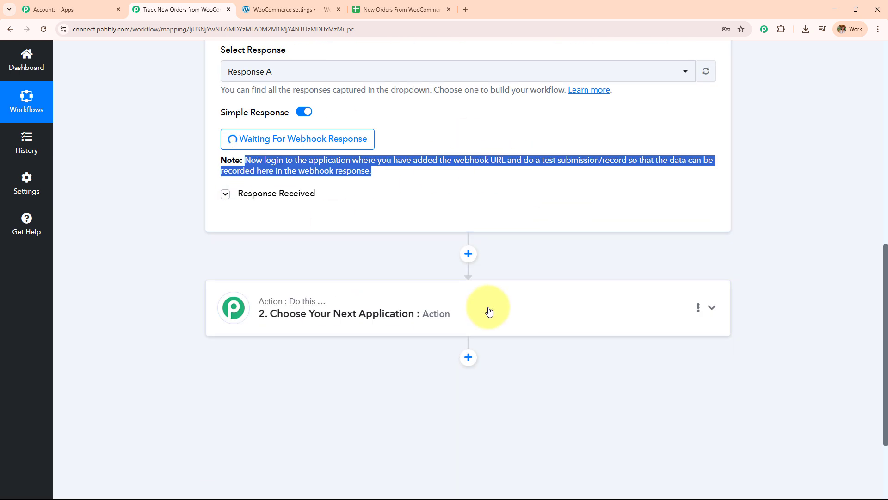
In the WooCommerce admin, open the All Products list
{"action": "left_click", "coordinate": [303, 9]}
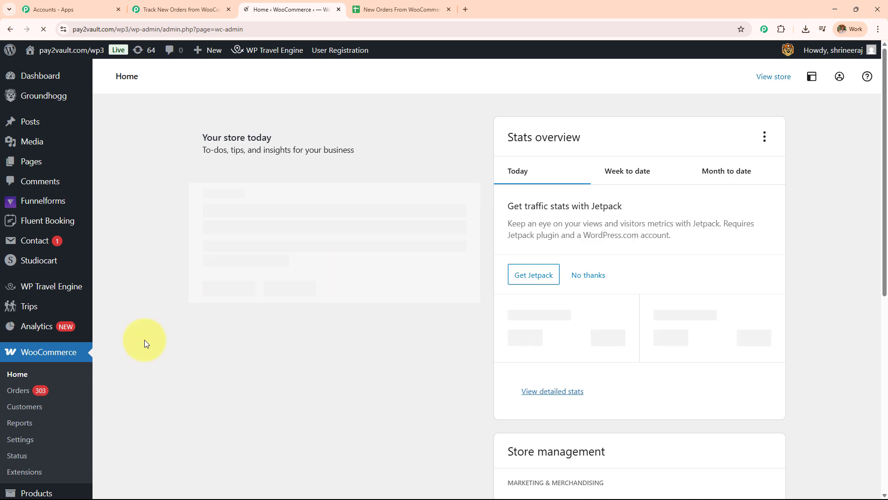
{"action": "mouse_move", "coordinate": [28, 272]}
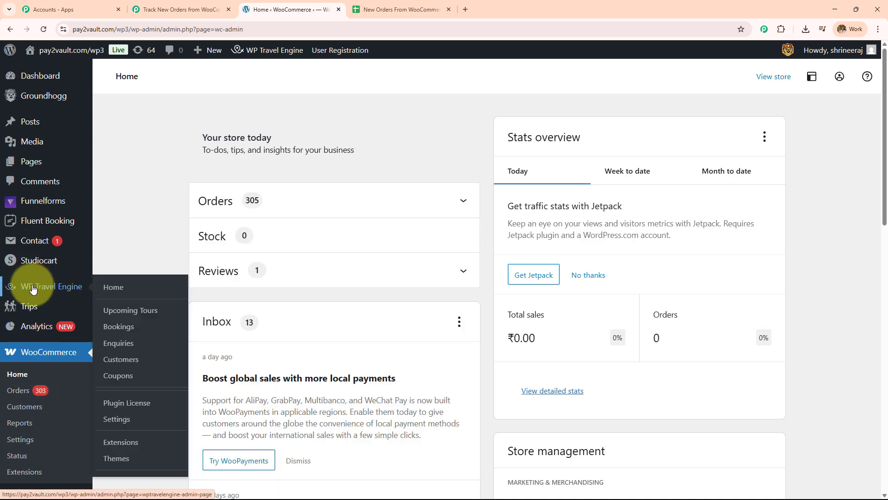
{"action": "scroll", "coordinate": [46, 334], "scroll_direction": "down", "scroll_amount": 1}
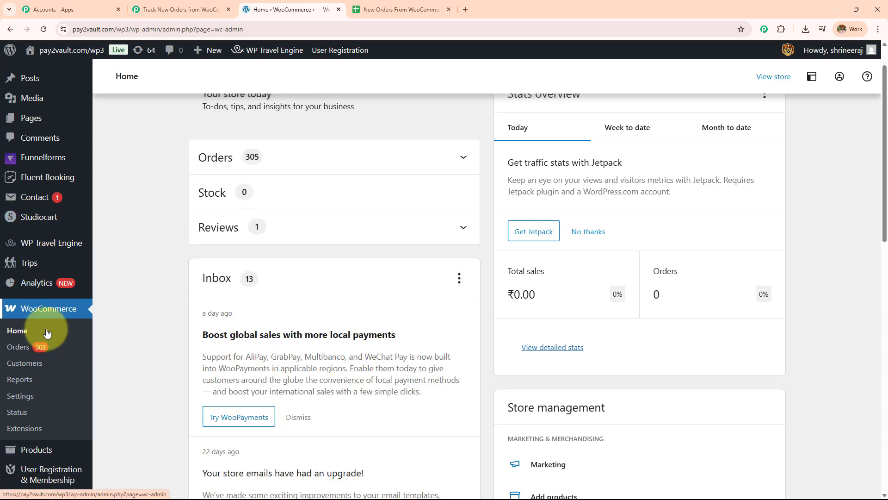
{"action": "scroll", "coordinate": [15, 99], "scroll_direction": "up", "scroll_amount": 1}
{"action": "scroll", "coordinate": [16, 311], "scroll_direction": "down", "scroll_amount": 4}
{"action": "mouse_move", "coordinate": [36, 313]}
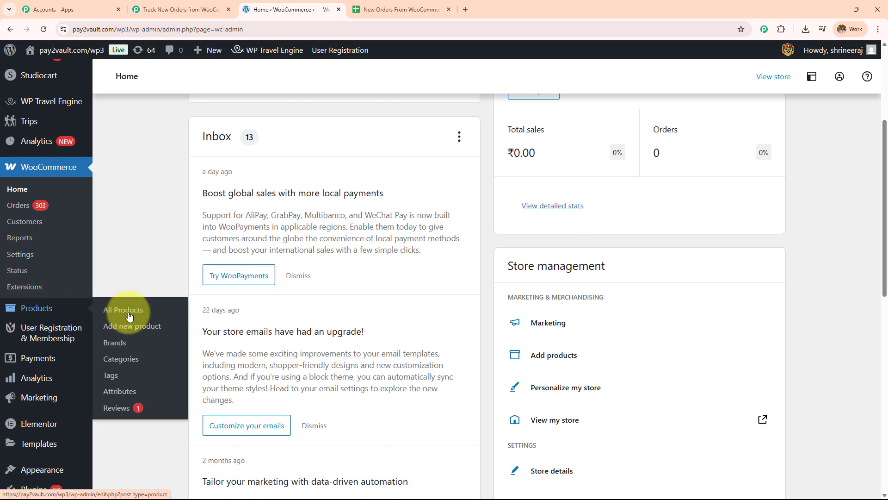
{"action": "left_click", "coordinate": [114, 309]}
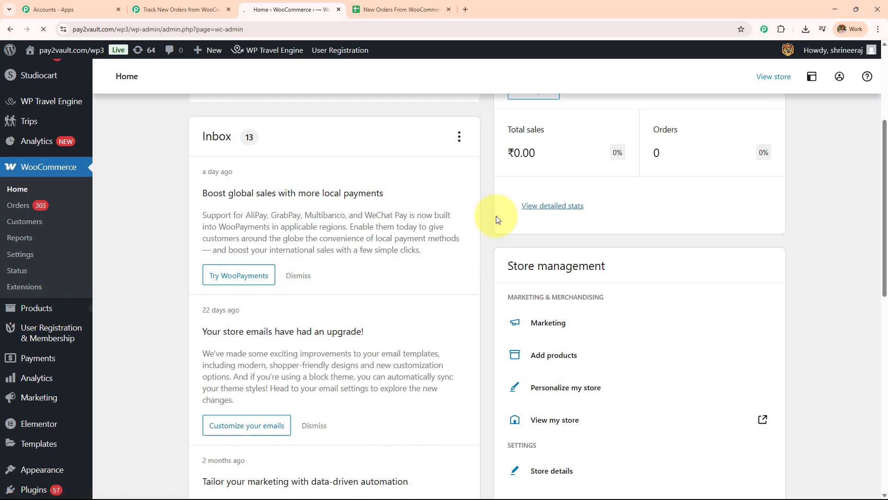
Open Orange Summer Dress and add it to the cart, totalling ₹2,200.00 with free shipping
{"action": "scroll", "coordinate": [437, 255], "scroll_direction": "down", "scroll_amount": 5}
{"action": "scroll", "coordinate": [436, 255], "scroll_direction": "up", "scroll_amount": 4}
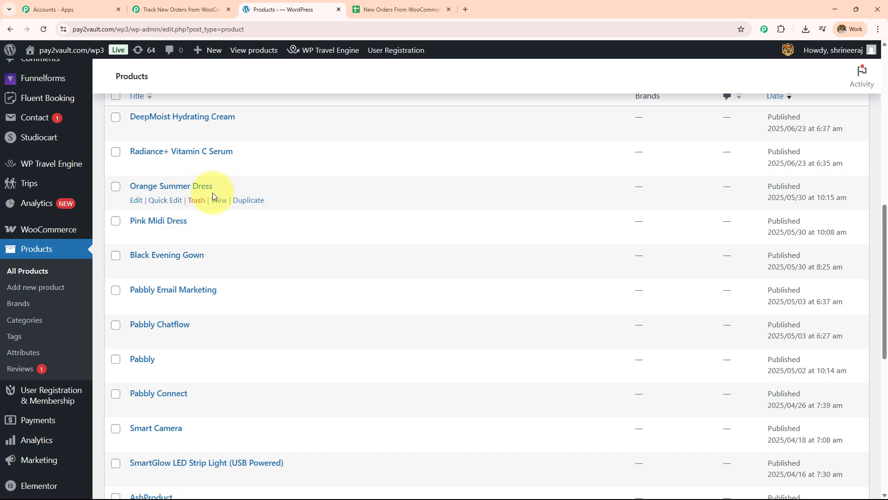
{"action": "left_click", "coordinate": [219, 203]}
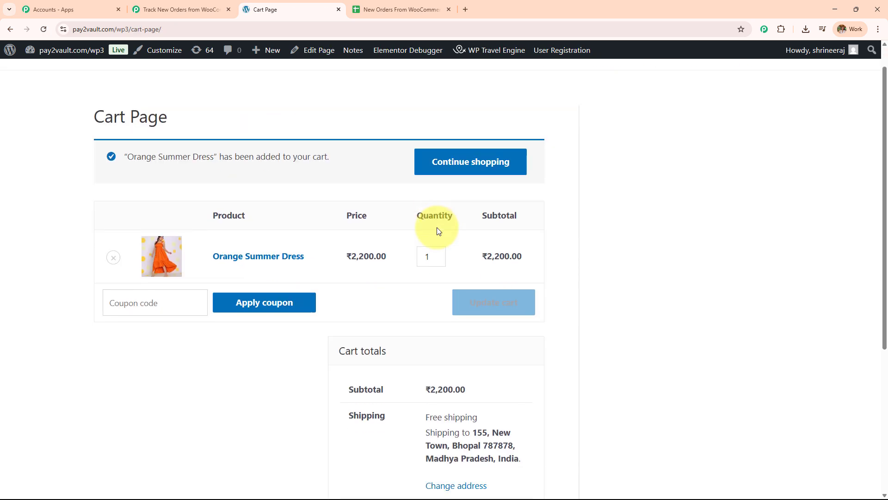
{"action": "scroll", "coordinate": [435, 229], "scroll_direction": "down", "scroll_amount": 1}
{"action": "scroll", "coordinate": [301, 270], "scroll_direction": "down", "scroll_amount": 3}
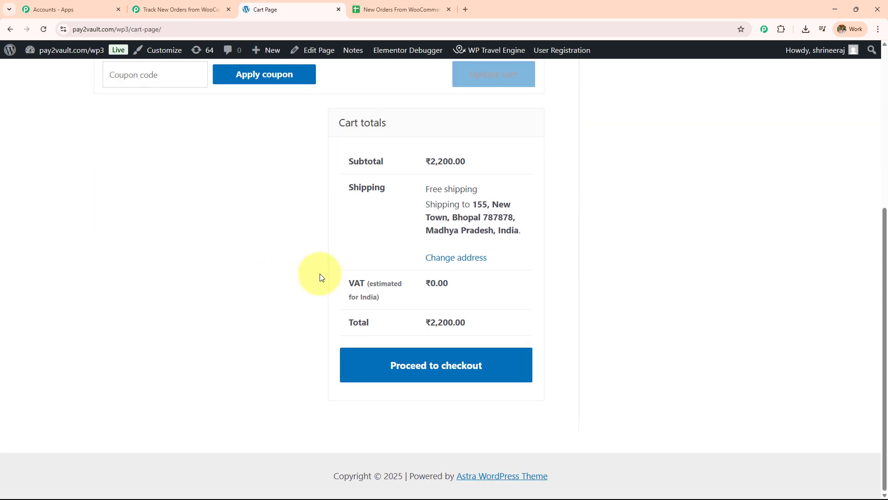
Proceed to checkout and review the prefilled billing details and company name
{"action": "left_click", "coordinate": [447, 365]}
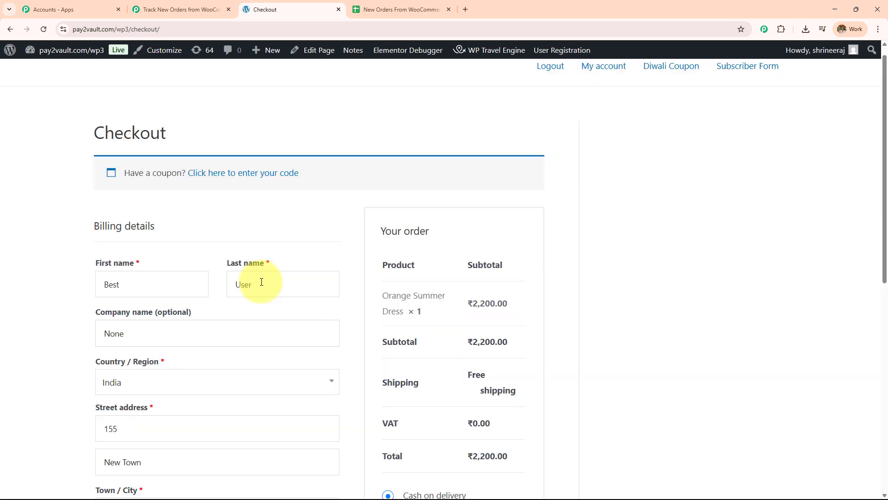
{"action": "scroll", "coordinate": [259, 280], "scroll_direction": "down", "scroll_amount": 2}
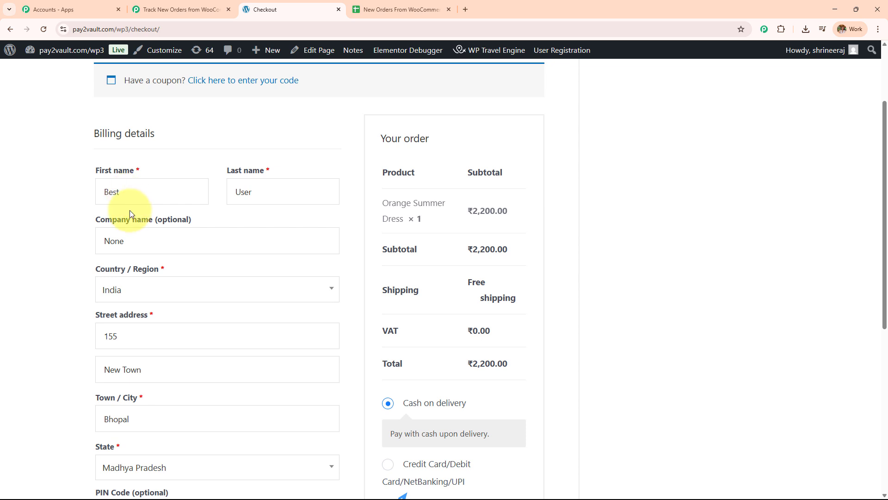
{"action": "scroll", "coordinate": [130, 210], "scroll_direction": "down", "scroll_amount": 3}
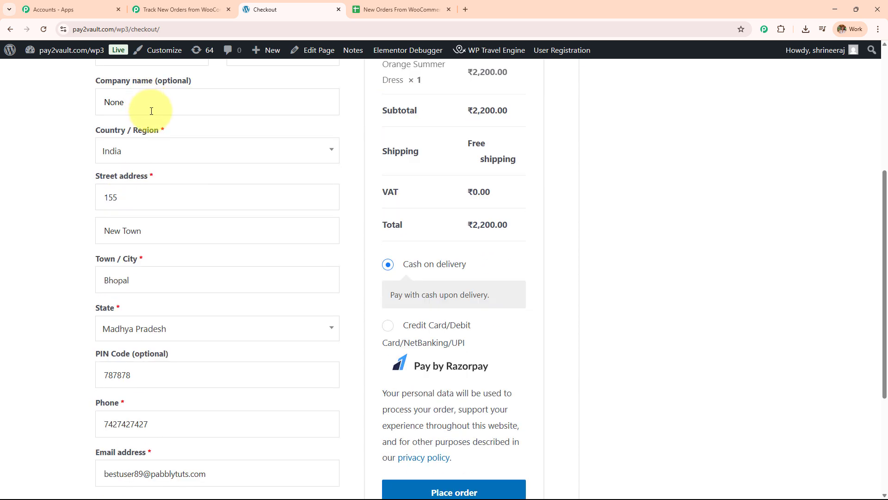
{"action": "left_click", "coordinate": [152, 113]}
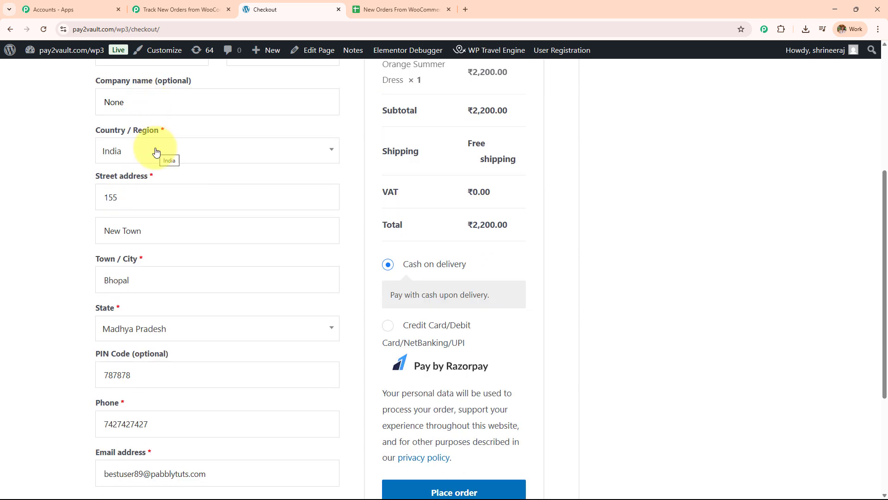
{"action": "scroll", "coordinate": [153, 158], "scroll_direction": "down", "scroll_amount": 2}
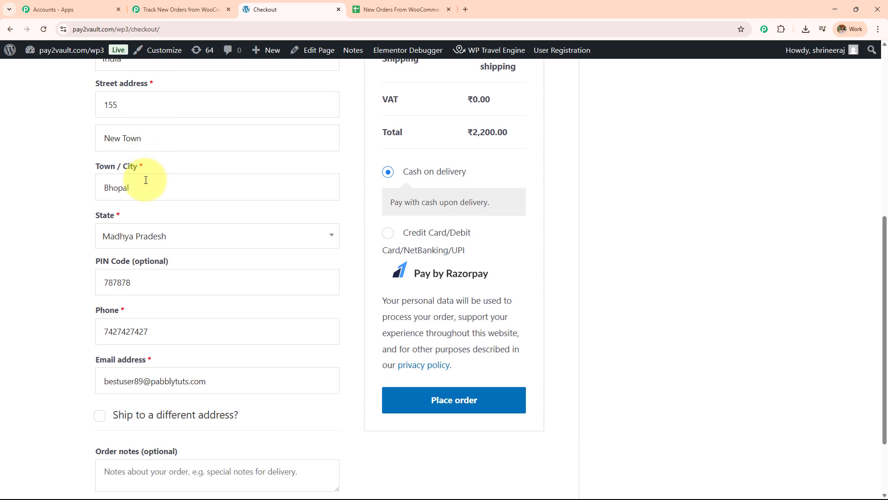
{"action": "scroll", "coordinate": [140, 190], "scroll_direction": "down", "scroll_amount": 1}
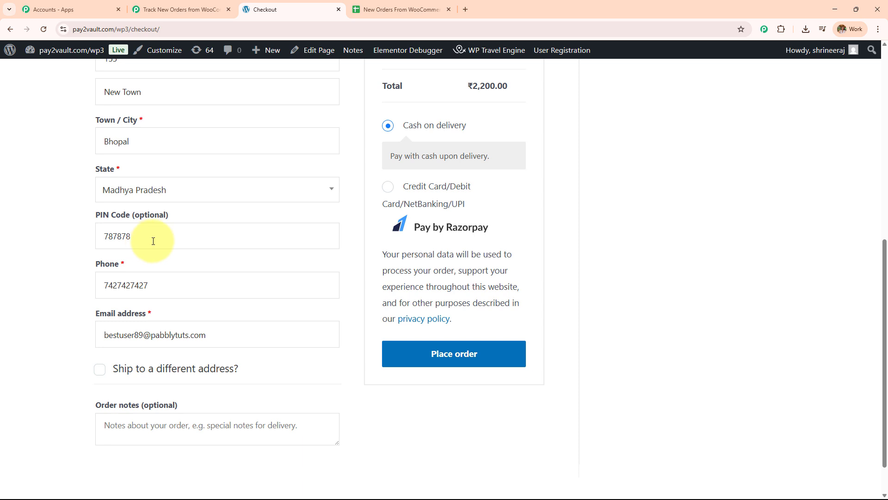
{"action": "scroll", "coordinate": [153, 241], "scroll_direction": "down", "scroll_amount": 1}
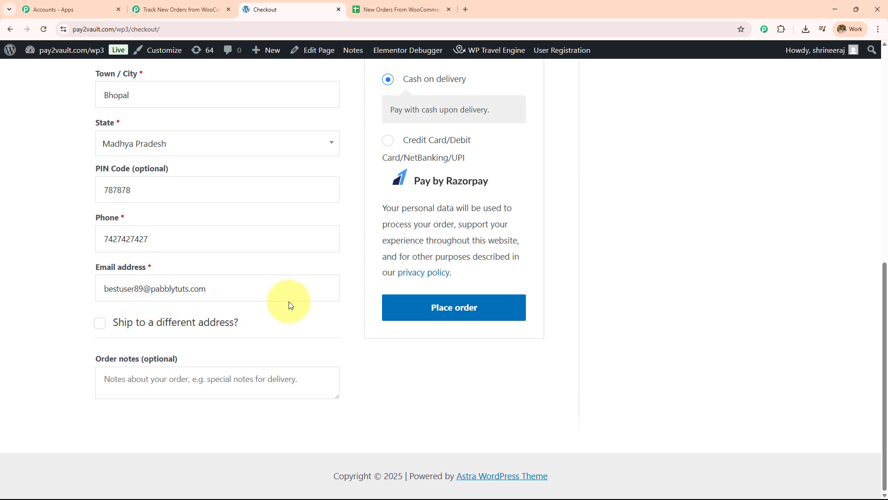
{"action": "scroll", "coordinate": [366, 250], "scroll_direction": "up", "scroll_amount": 4}
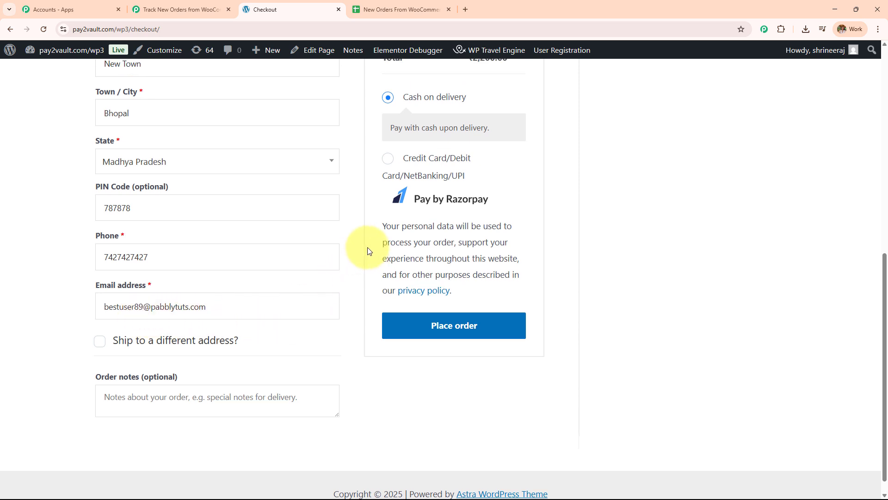
{"action": "scroll", "coordinate": [454, 324], "scroll_direction": "up", "scroll_amount": 3}
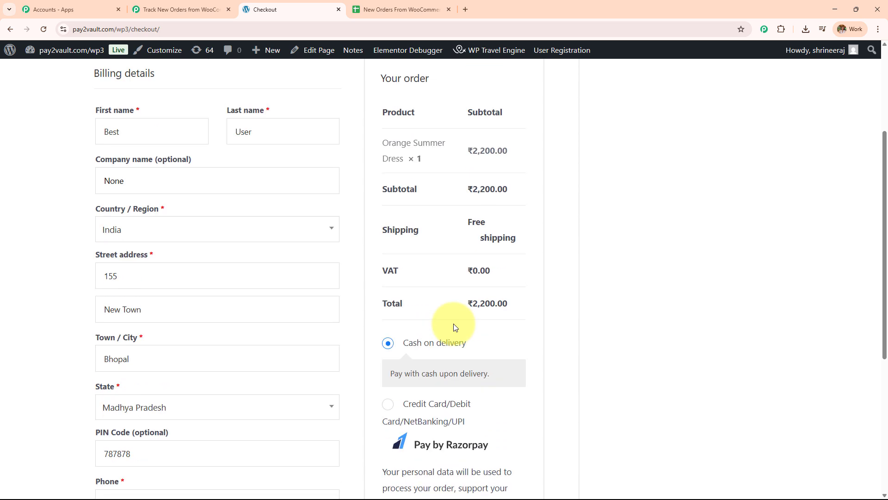
{"action": "scroll", "coordinate": [454, 301], "scroll_direction": "down", "scroll_amount": 4}
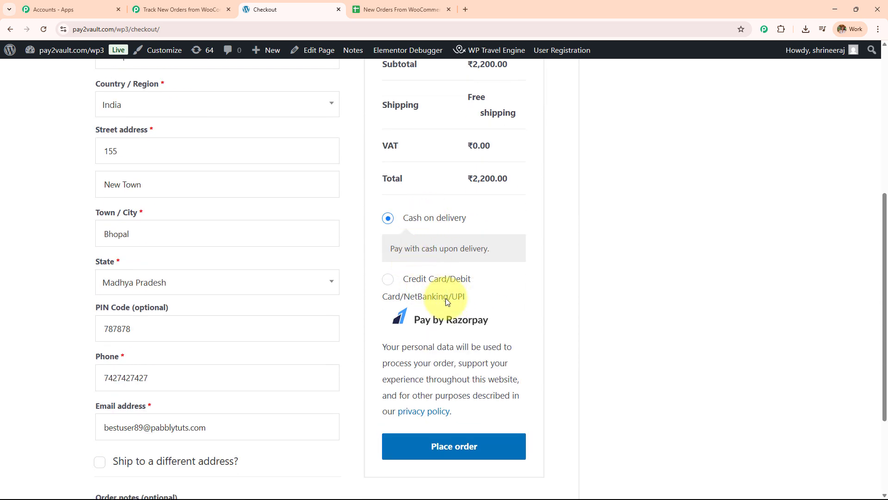
{"action": "scroll", "coordinate": [444, 301], "scroll_direction": "down", "scroll_amount": 3}
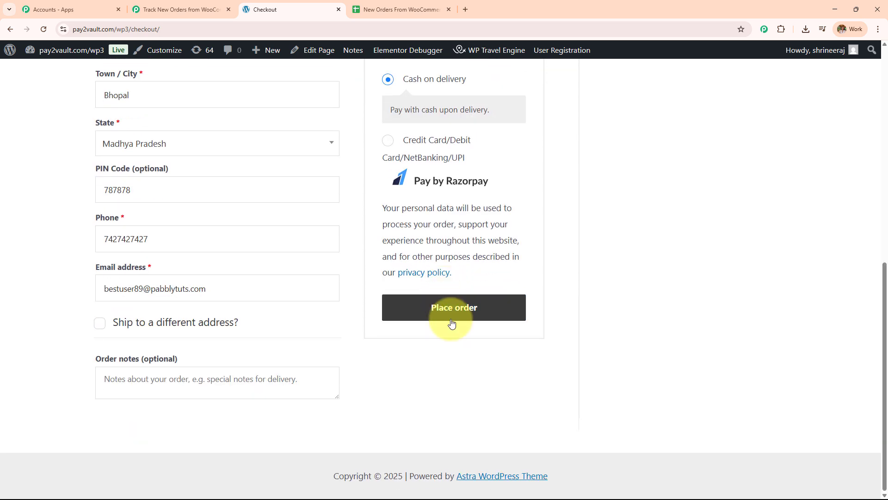
Place the cash-on-delivery order, review the thank-you confirmation, and return to Pabbly
{"action": "left_click", "coordinate": [452, 320]}
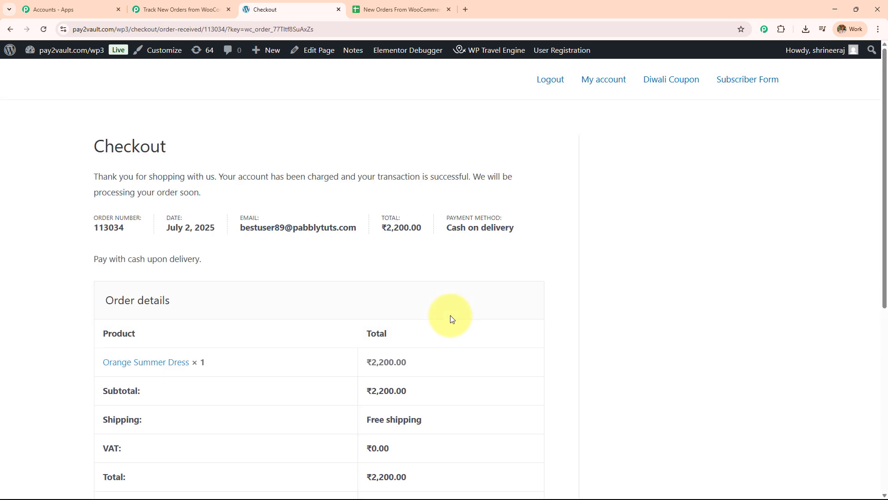
{"action": "scroll", "coordinate": [429, 302], "scroll_direction": "down", "scroll_amount": 1}
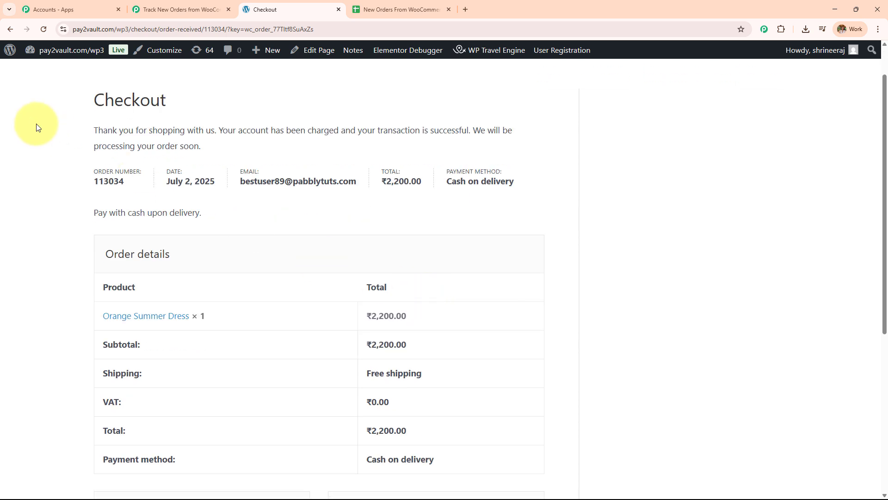
{"action": "left_click_drag", "start_coordinate": [93, 99], "coordinate": [213, 97]}
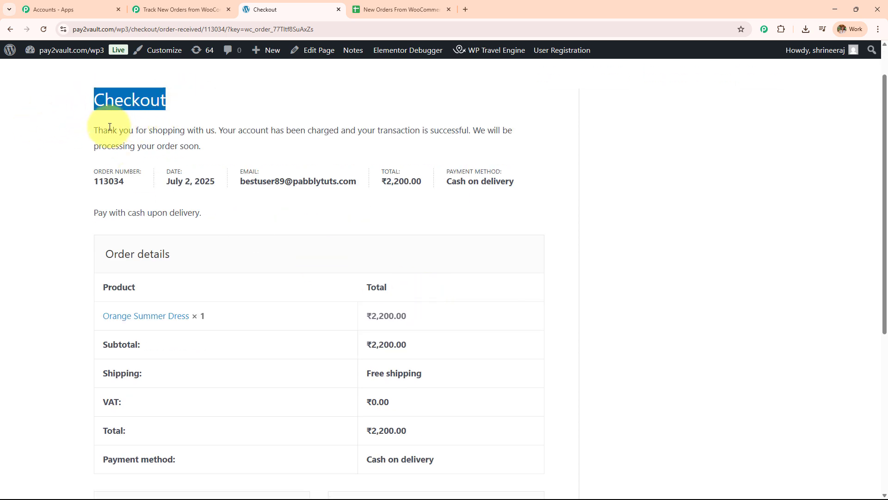
{"action": "left_click_drag", "start_coordinate": [93, 133], "coordinate": [519, 142]}
{"action": "scroll", "coordinate": [350, 259], "scroll_direction": "down", "scroll_amount": 2}
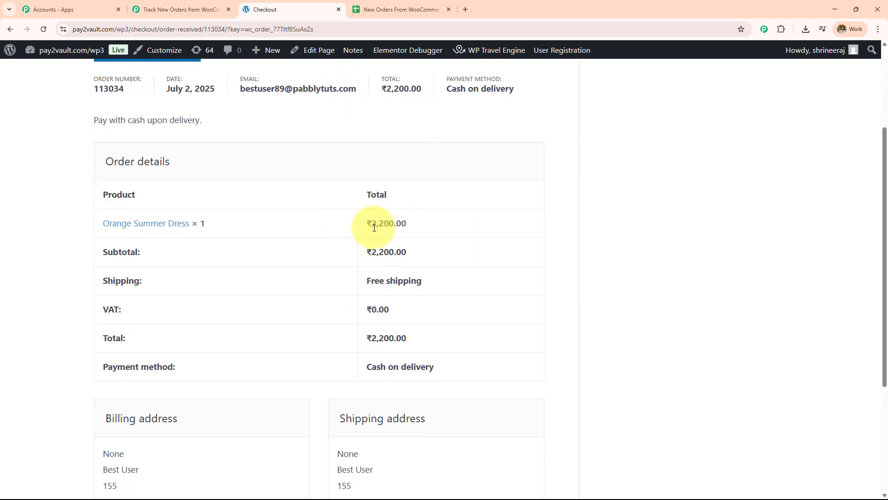
{"action": "scroll", "coordinate": [377, 292], "scroll_direction": "down", "scroll_amount": 4}
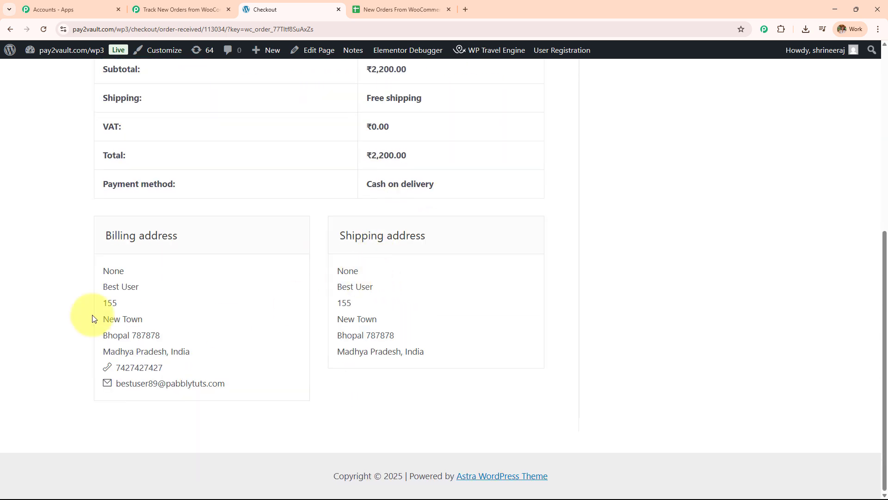
{"action": "scroll", "coordinate": [329, 367], "scroll_direction": "up", "scroll_amount": 5}
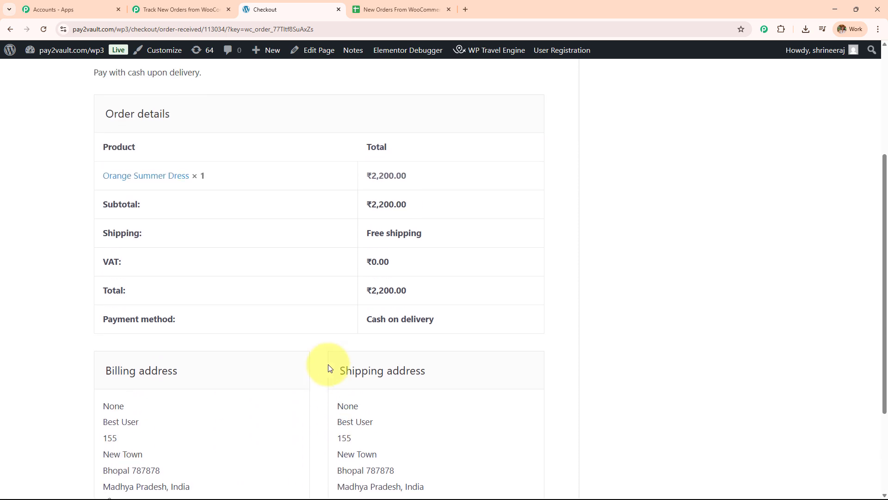
{"action": "left_click", "coordinate": [180, 9]}
Check the captured response's Total field, showing 2200.00
{"action": "scroll", "coordinate": [347, 208], "scroll_direction": "down", "scroll_amount": 2}
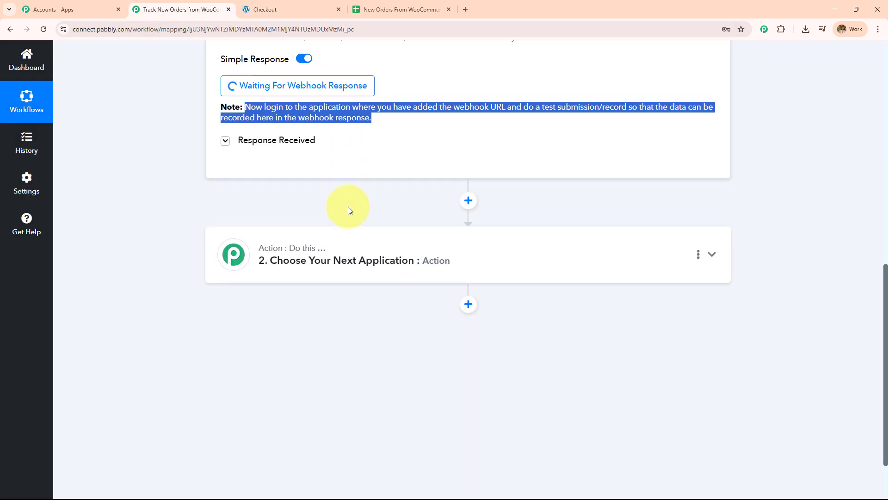
{"action": "scroll", "coordinate": [331, 274], "scroll_direction": "up", "scroll_amount": 3}
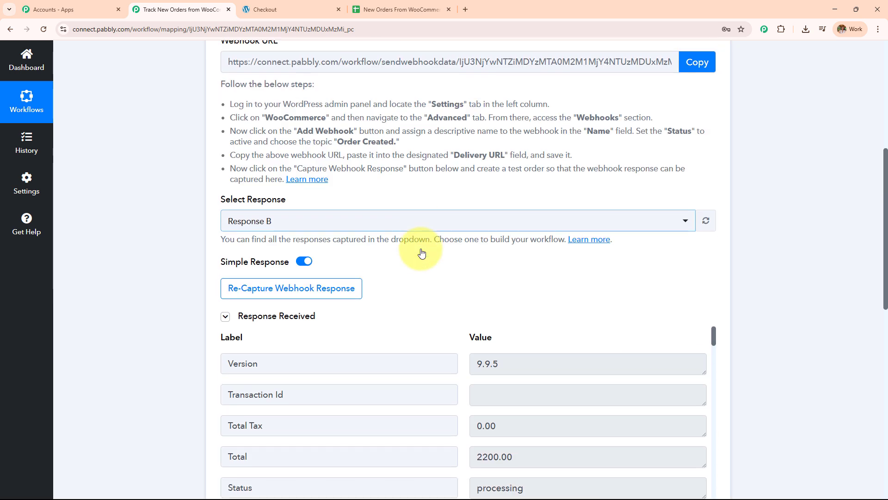
{"action": "scroll", "coordinate": [420, 203], "scroll_direction": "down", "scroll_amount": 3}
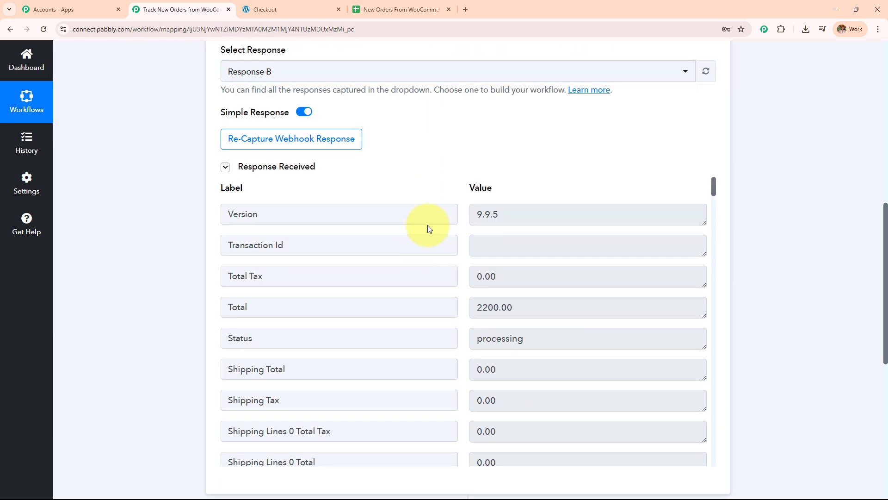
{"action": "double_click", "coordinate": [223, 317]}
{"action": "double_click", "coordinate": [543, 312]}
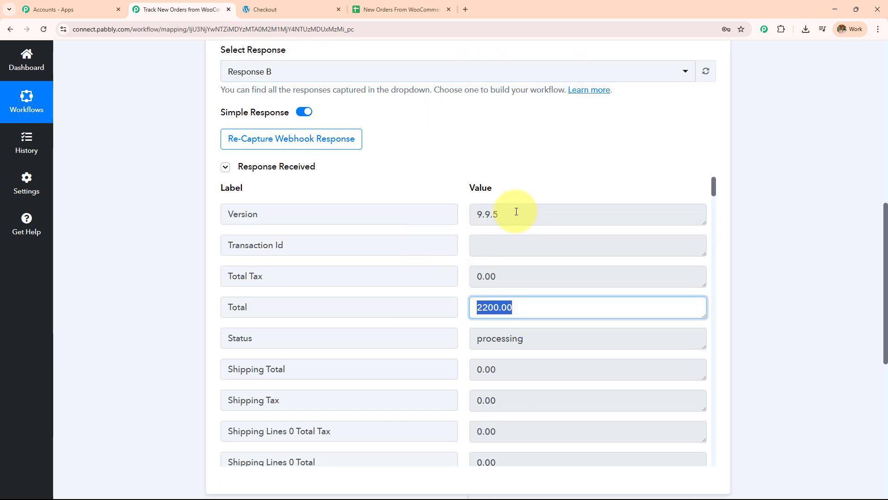
{"action": "scroll", "coordinate": [519, 204], "scroll_direction": "down", "scroll_amount": 3}
{"action": "scroll", "coordinate": [521, 281], "scroll_direction": "down", "scroll_amount": 5}
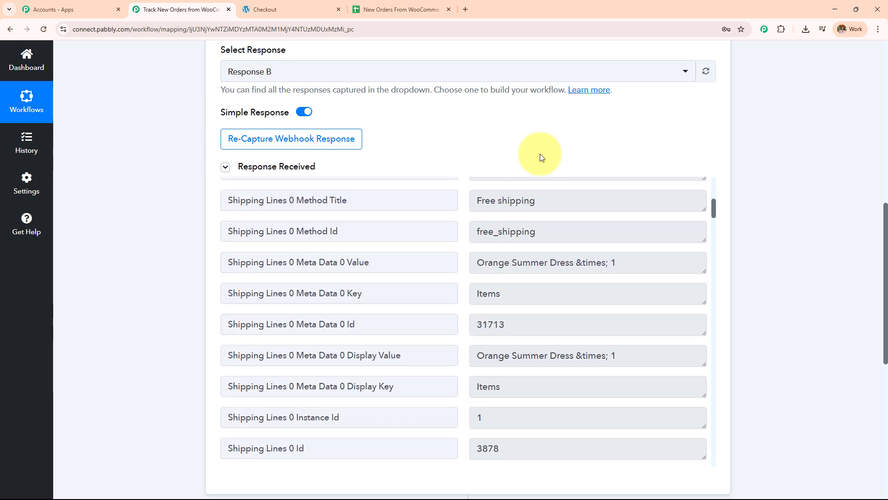
{"action": "scroll", "coordinate": [627, 124], "scroll_direction": "down", "scroll_amount": 3}
Check the item Orange Summer Dress and shipping details: postcode 787878, state MP, names, city Bhopal
{"action": "triple_click", "coordinate": [585, 129]}
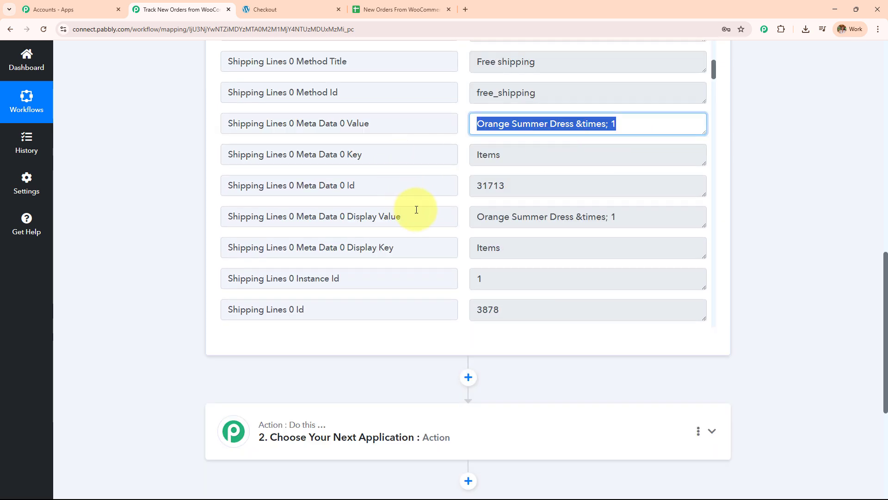
{"action": "scroll", "coordinate": [414, 208], "scroll_direction": "down", "scroll_amount": 5}
{"action": "triple_click", "coordinate": [495, 139]}
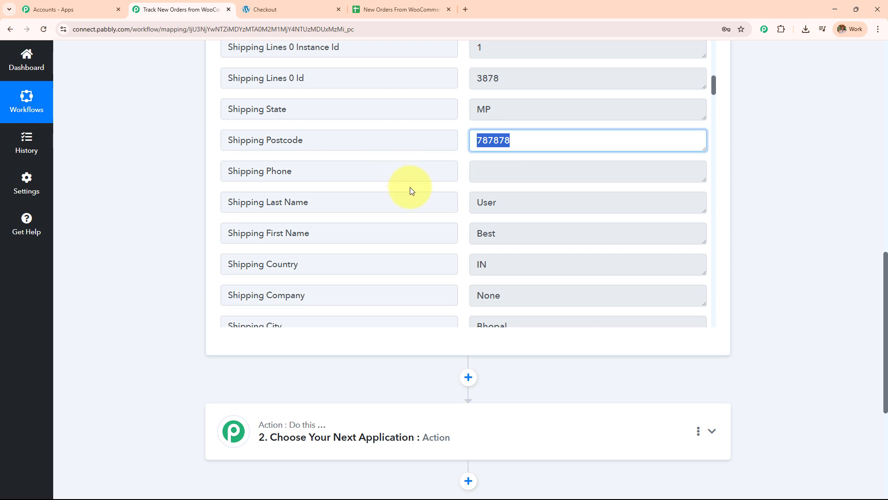
{"action": "triple_click", "coordinate": [501, 113]}
{"action": "scroll", "coordinate": [410, 165], "scroll_direction": "down", "scroll_amount": 3}
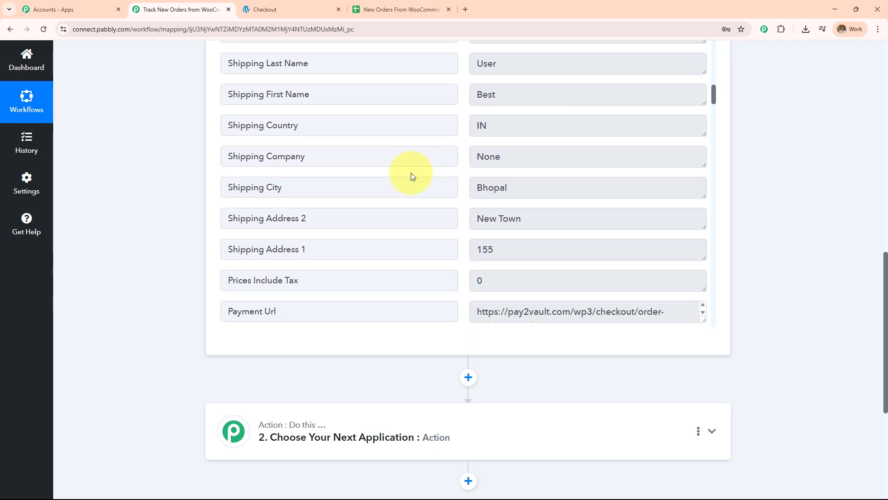
{"action": "triple_click", "coordinate": [521, 99]}
{"action": "key", "text": "shift+Tab"}
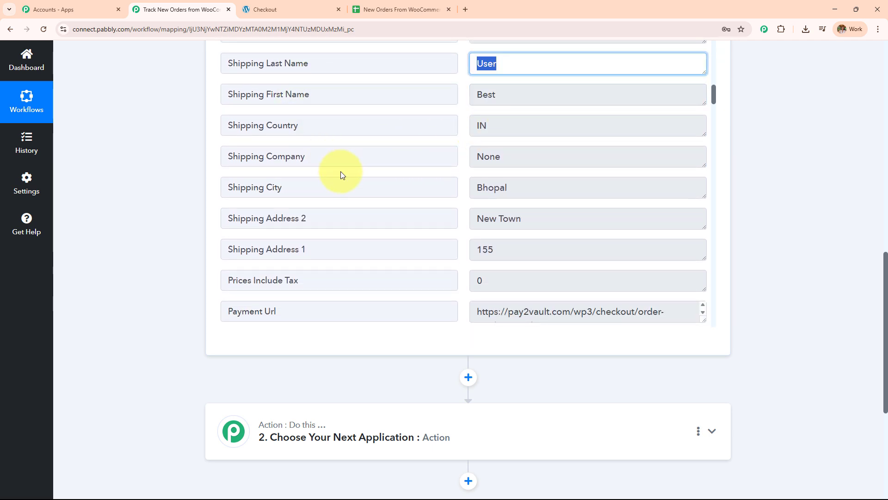
{"action": "scroll", "coordinate": [341, 172], "scroll_direction": "down", "scroll_amount": 2}
{"action": "scroll", "coordinate": [342, 175], "scroll_direction": "down", "scroll_amount": 1}
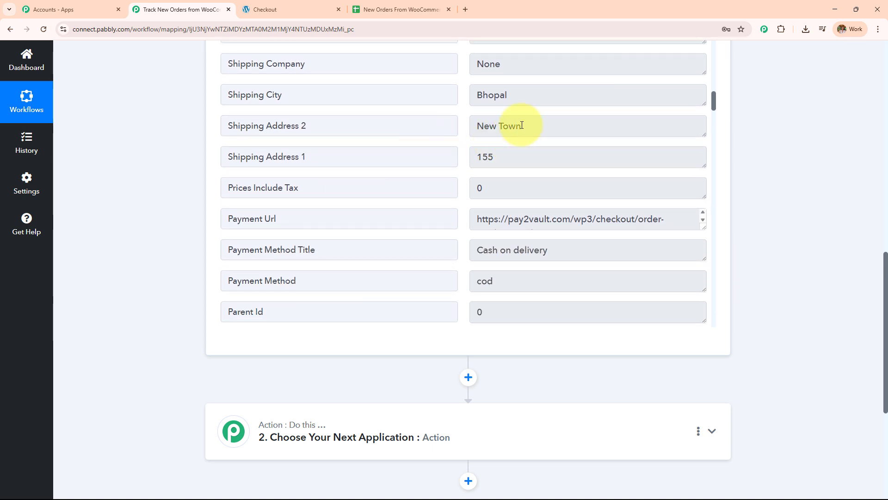
{"action": "key", "text": "Tab"}
{"action": "scroll", "coordinate": [481, 171], "scroll_direction": "down", "scroll_amount": 3}
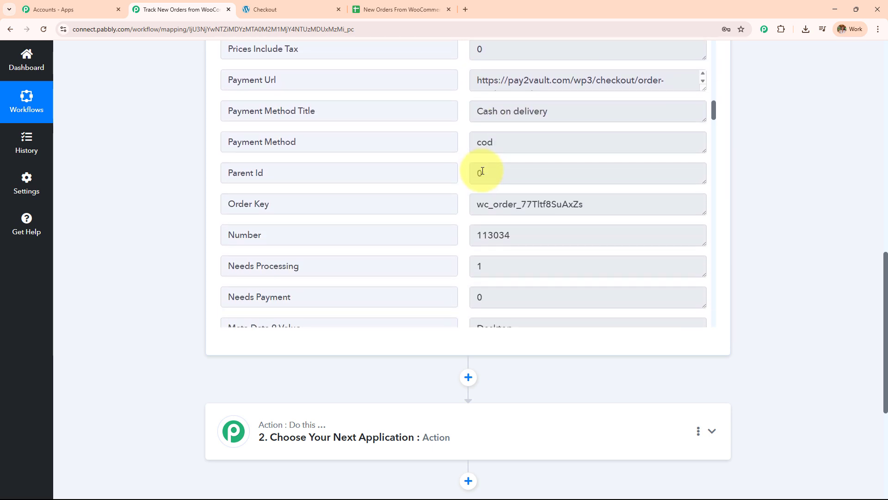
Check the Payment Method Title 'Cash on delivery' and the captured billing first and last names
{"action": "triple_click", "coordinate": [364, 120]}
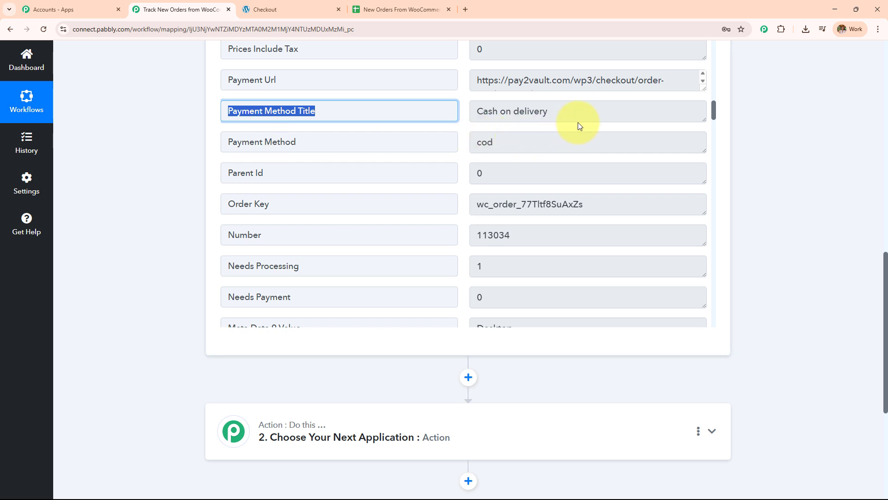
{"action": "key", "text": "Tab"}
{"action": "scroll", "coordinate": [395, 198], "scroll_direction": "down", "scroll_amount": 10}
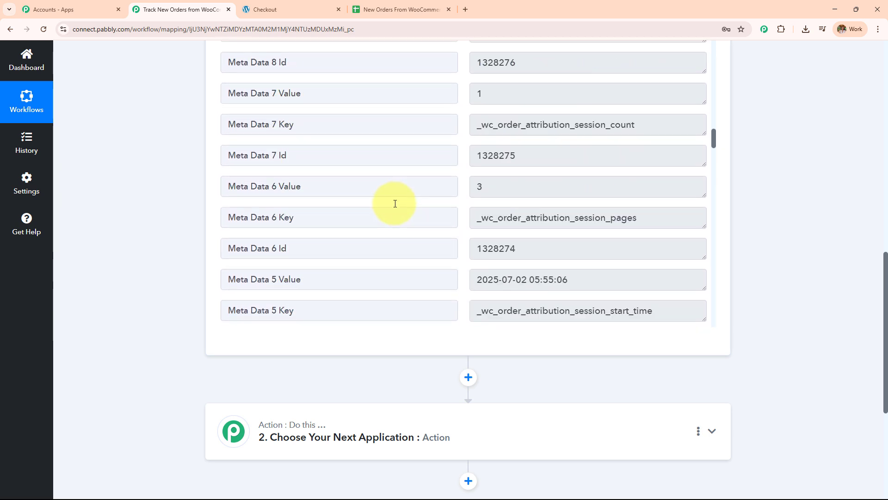
{"action": "scroll", "coordinate": [395, 203], "scroll_direction": "down", "scroll_amount": 20}
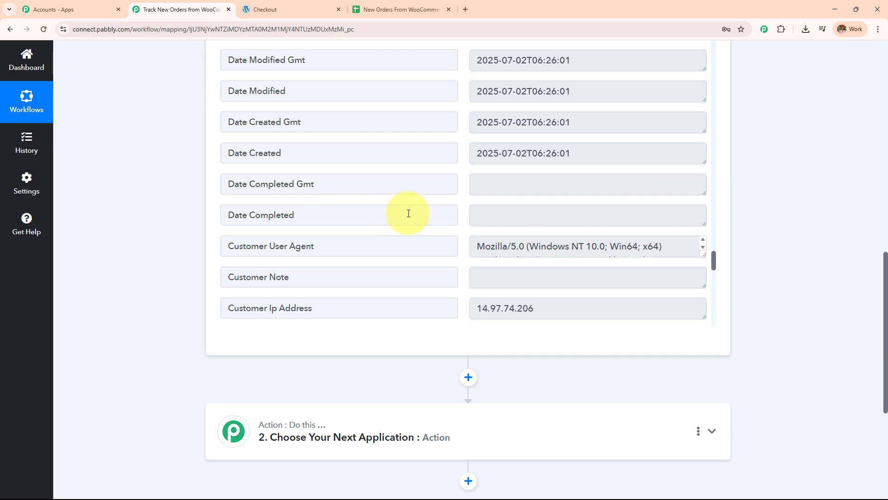
{"action": "scroll", "coordinate": [380, 218], "scroll_direction": "up", "scroll_amount": 7}
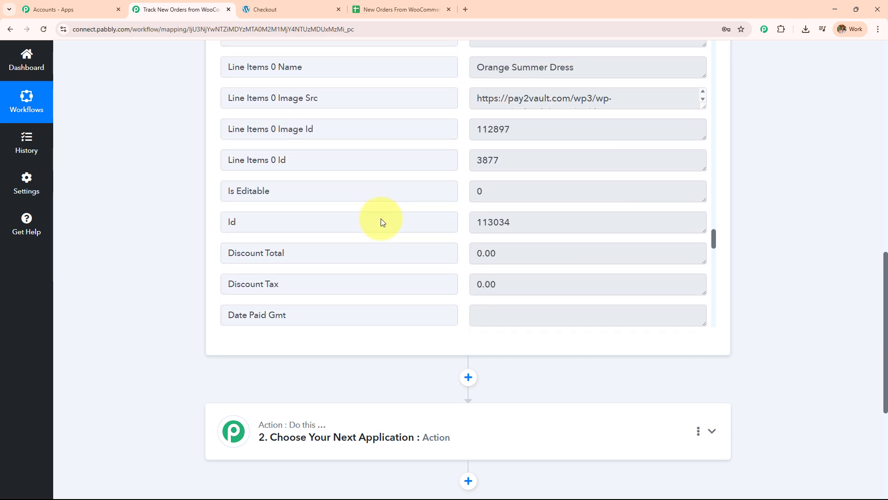
{"action": "scroll", "coordinate": [374, 220], "scroll_direction": "down", "scroll_amount": 8}
{"action": "scroll", "coordinate": [367, 224], "scroll_direction": "down", "scroll_amount": 5}
{"action": "scroll", "coordinate": [359, 228], "scroll_direction": "down", "scroll_amount": 1}
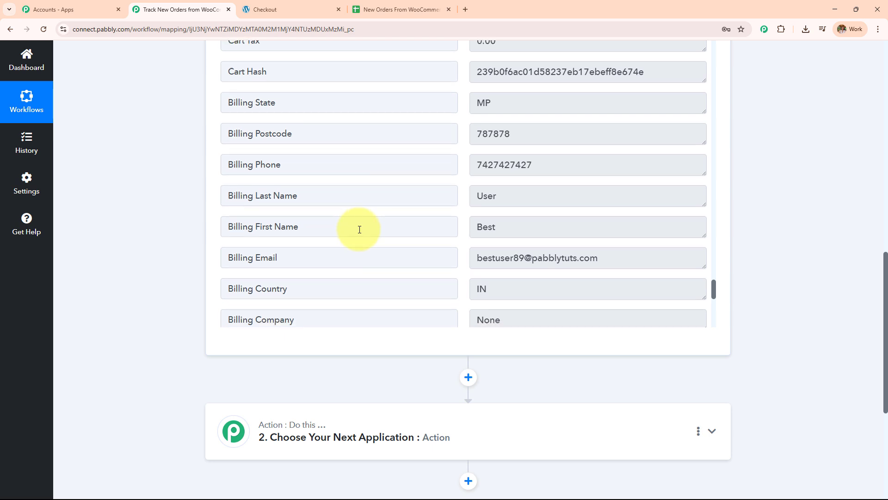
{"action": "left_click_drag", "start_coordinate": [625, 218], "coordinate": [454, 228]}
{"action": "left_click_drag", "start_coordinate": [519, 194], "coordinate": [383, 193]}
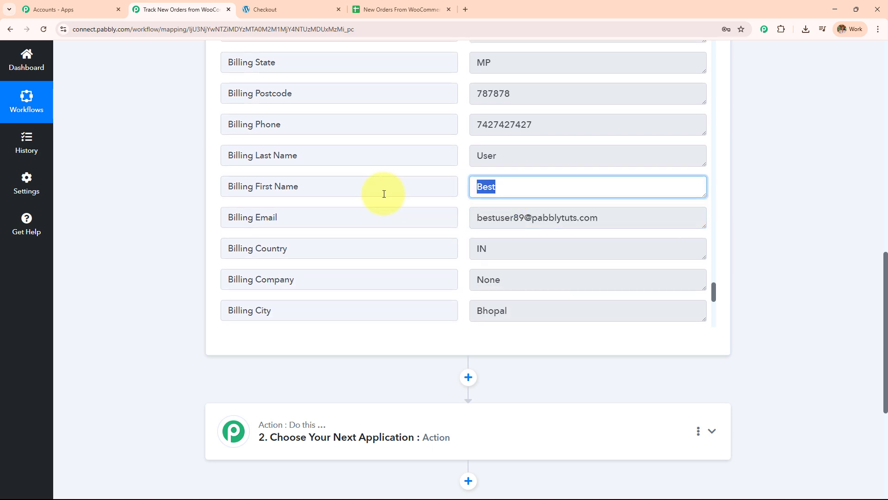
{"action": "left_click_drag", "start_coordinate": [521, 159], "coordinate": [406, 171]}
{"action": "left_click_drag", "start_coordinate": [557, 123], "coordinate": [420, 125]}
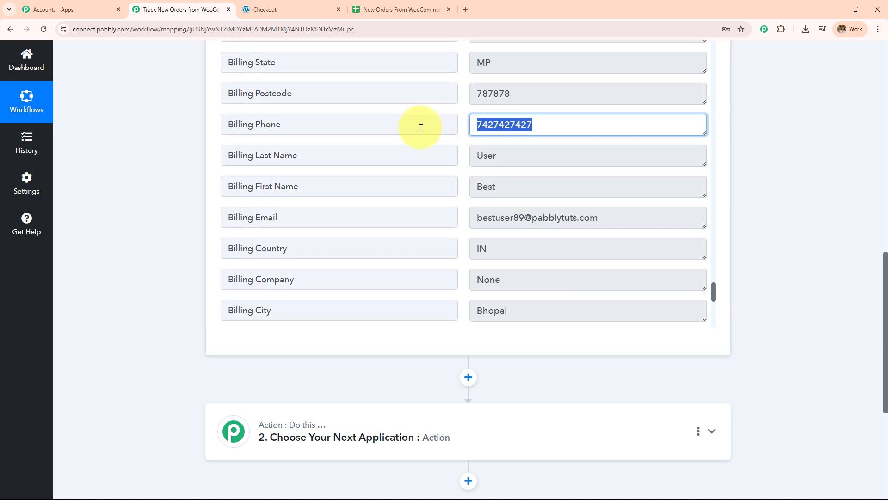
{"action": "scroll", "coordinate": [432, 201], "scroll_direction": "down", "scroll_amount": 5}
Compare with the order confirmation page, then return to the top of the Pabbly workflow
{"action": "key", "text": "ctrl+Tab"}
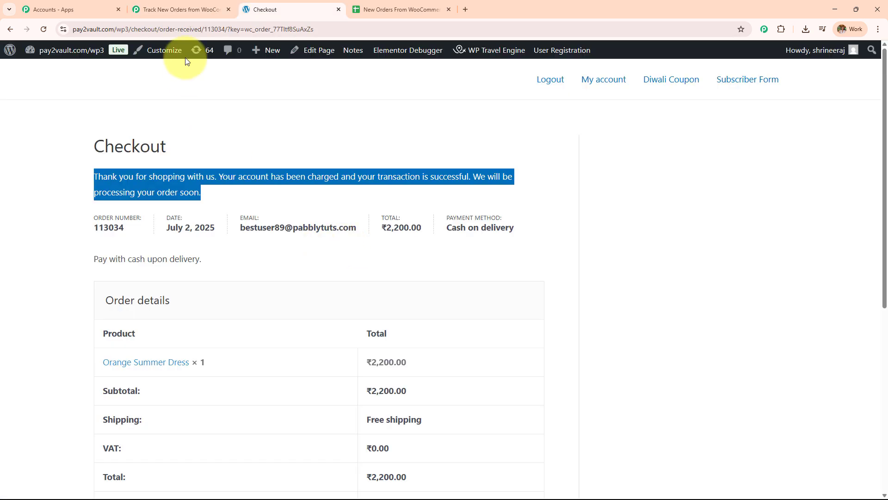
{"action": "left_click", "coordinate": [184, 14]}
{"action": "scroll", "coordinate": [171, 254], "scroll_direction": "up", "scroll_amount": 4}
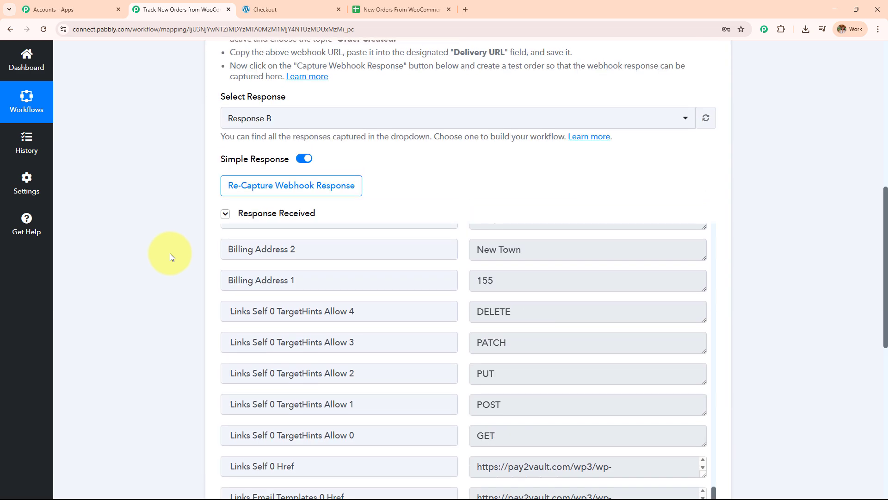
{"action": "scroll", "coordinate": [170, 254], "scroll_direction": "up", "scroll_amount": 10}
Collapse the trigger and choose Google Sheets, searched as 'Googl', as the action app
{"action": "left_click", "coordinate": [496, 201]}
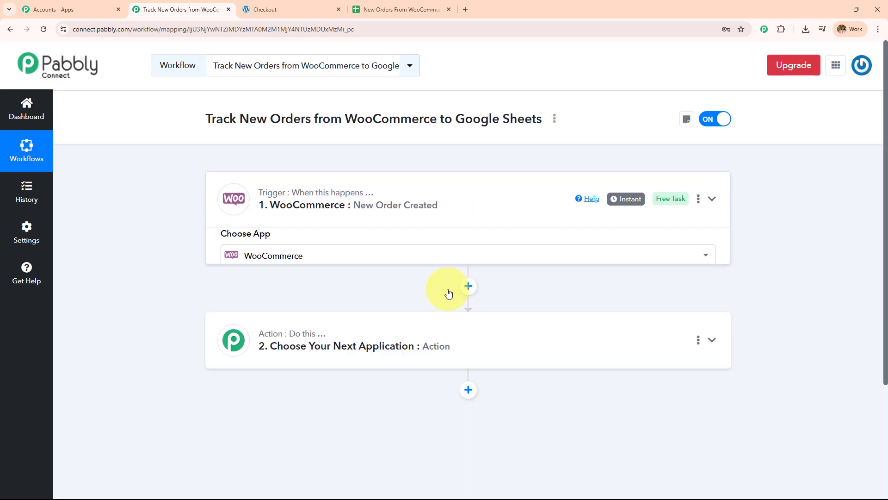
{"action": "left_click_drag", "start_coordinate": [271, 119], "coordinate": [546, 117]}
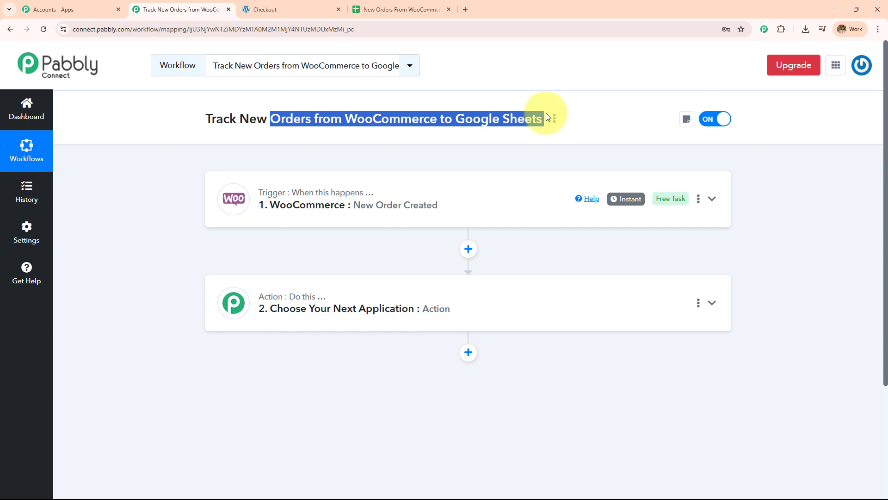
{"action": "left_click", "coordinate": [502, 282]}
{"action": "scroll", "coordinate": [306, 296], "scroll_direction": "down", "scroll_amount": 3}
{"action": "left_click", "coordinate": [299, 239]}
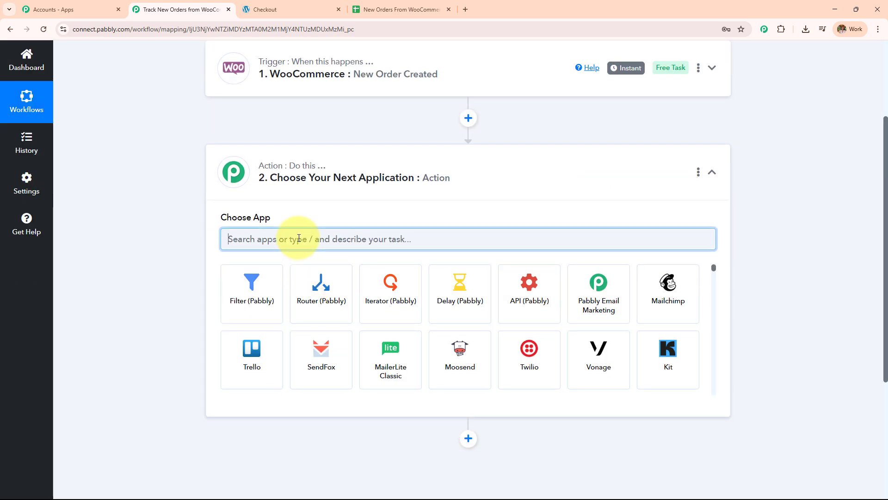
{"action": "type", "text": "Googl"}
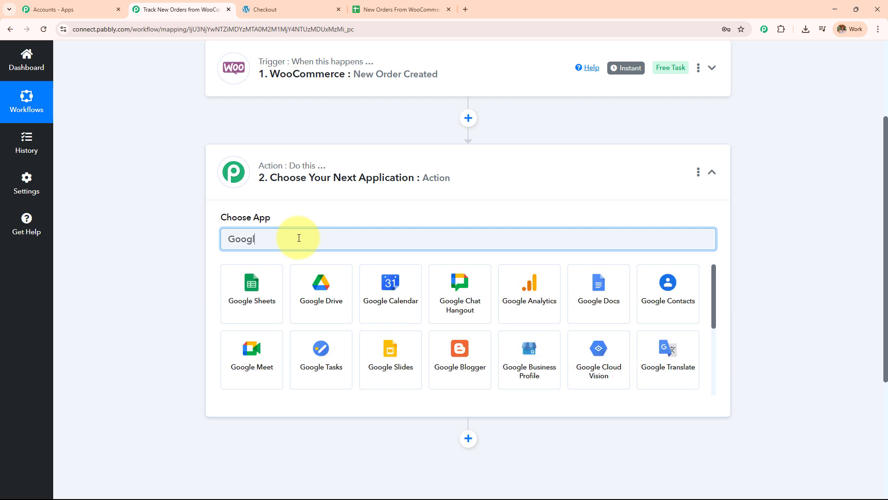
{"action": "left_click", "coordinate": [263, 285]}
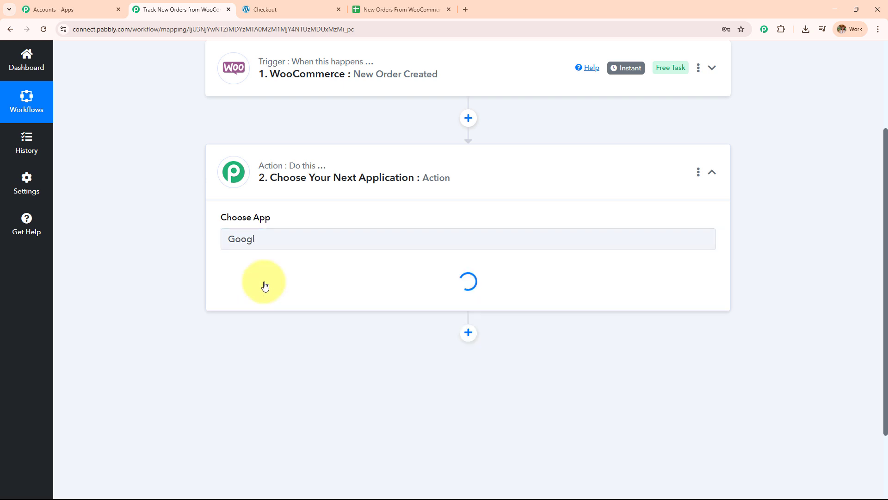
Set the action event to Add New Row and begin connecting an account
{"action": "left_click", "coordinate": [318, 174]}
{"action": "left_click", "coordinate": [320, 235]}
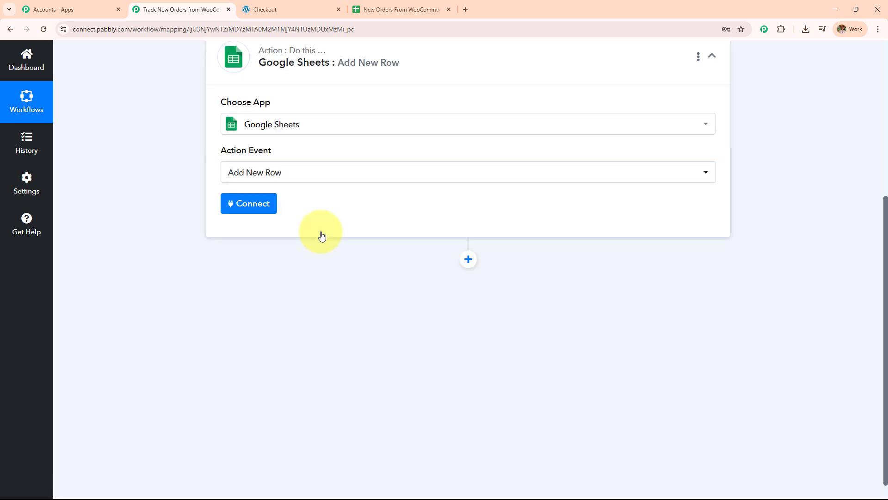
{"action": "left_click", "coordinate": [252, 205]}
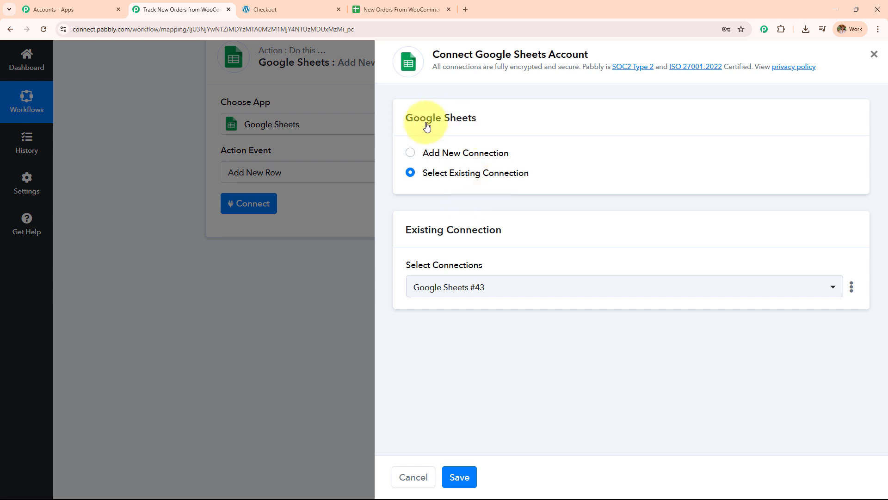
Add a new Google Sheets connection by signing in with Google and allowing Pabbly access
{"action": "left_click", "coordinate": [411, 152]}
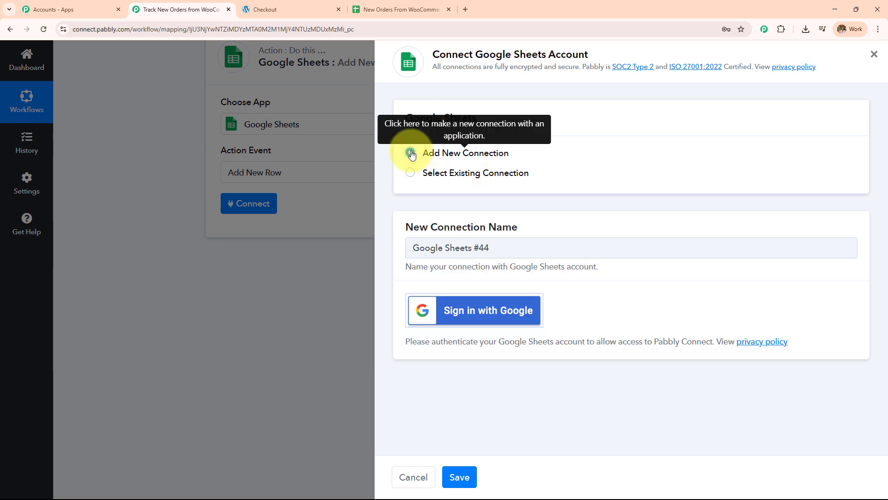
{"action": "left_click", "coordinate": [490, 319]}
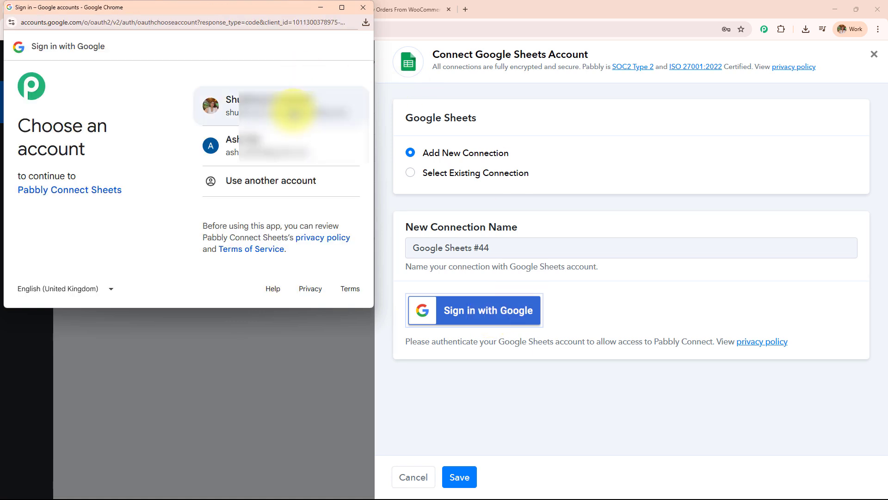
{"action": "left_click", "coordinate": [293, 113]}
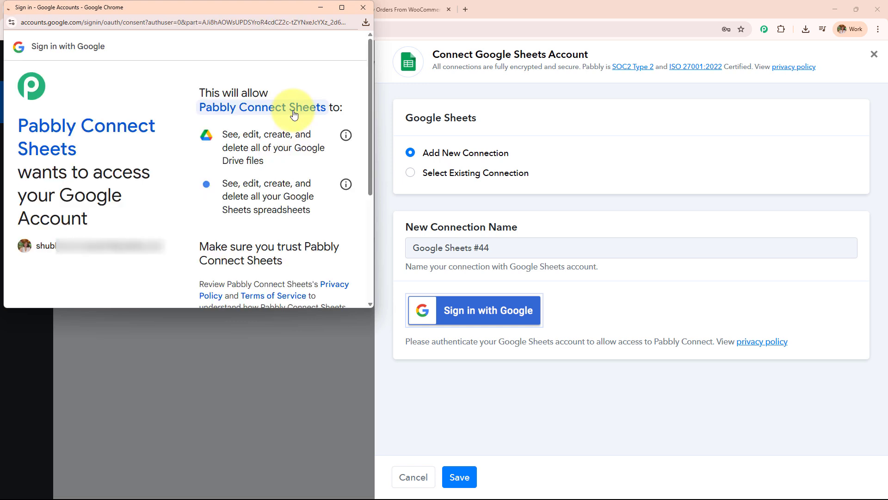
{"action": "scroll", "coordinate": [286, 187], "scroll_direction": "down", "scroll_amount": 4}
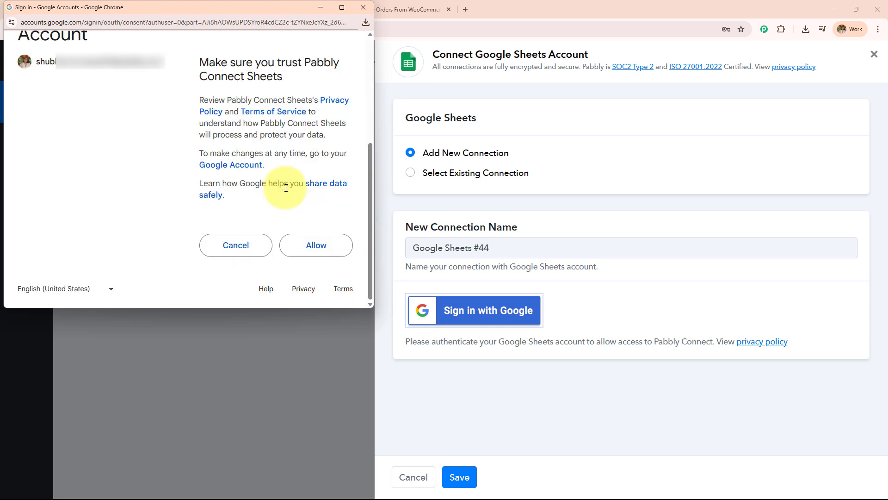
{"action": "left_click", "coordinate": [331, 251]}
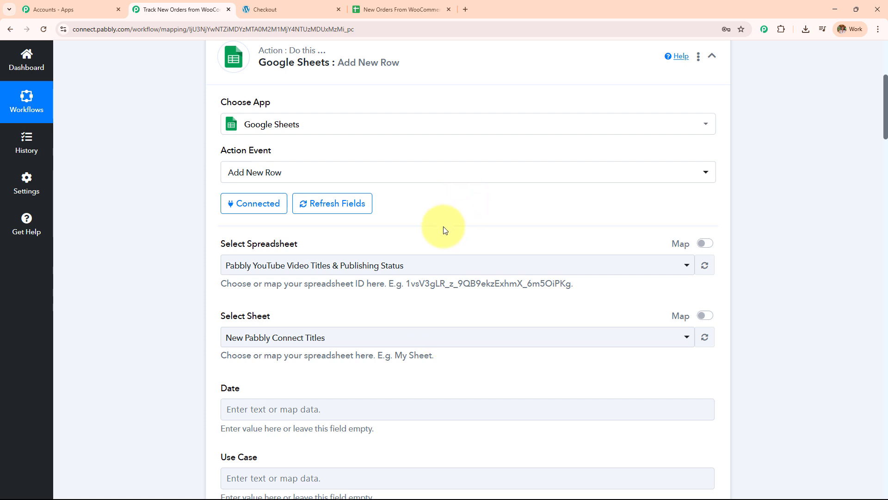
Check the New Orders From WooCommerce spreadsheet, then select it as the Add New Row target
{"action": "scroll", "coordinate": [444, 226], "scroll_direction": "up", "scroll_amount": 3}
{"action": "left_click", "coordinate": [398, 9]}
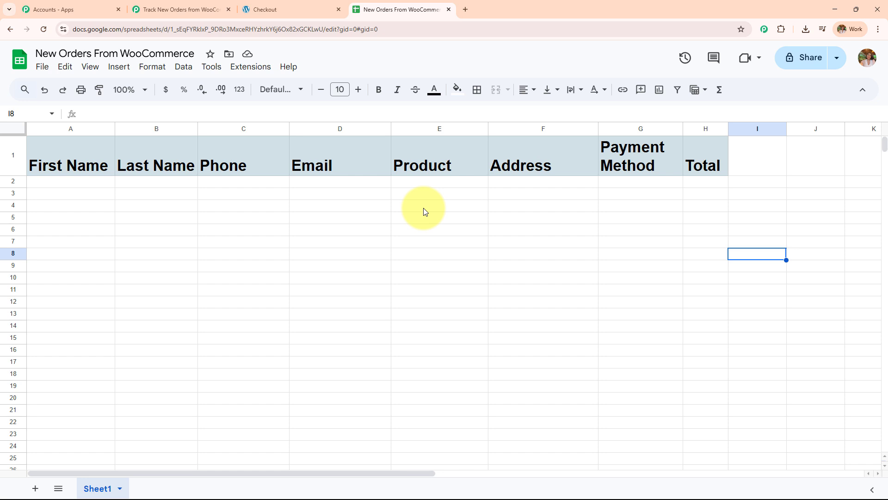
{"action": "left_click", "coordinate": [178, 10]}
{"action": "scroll", "coordinate": [300, 250], "scroll_direction": "down", "scroll_amount": 4}
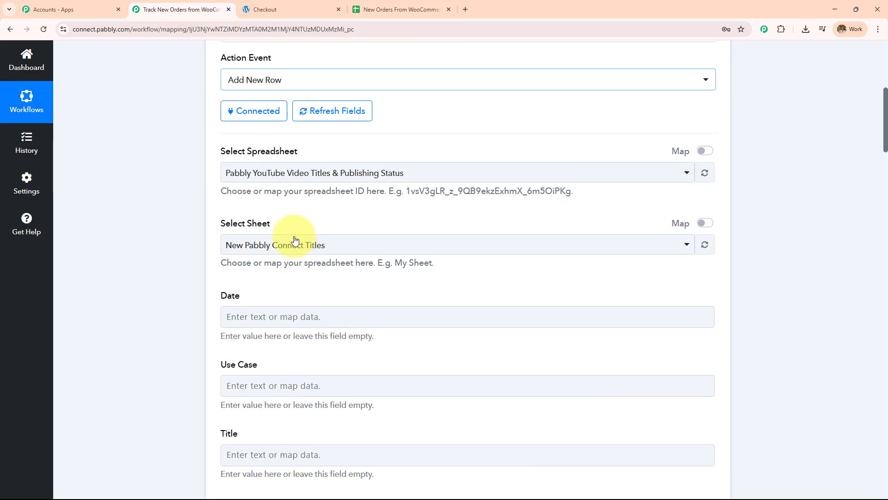
{"action": "left_click_drag", "start_coordinate": [245, 155], "coordinate": [414, 154]}
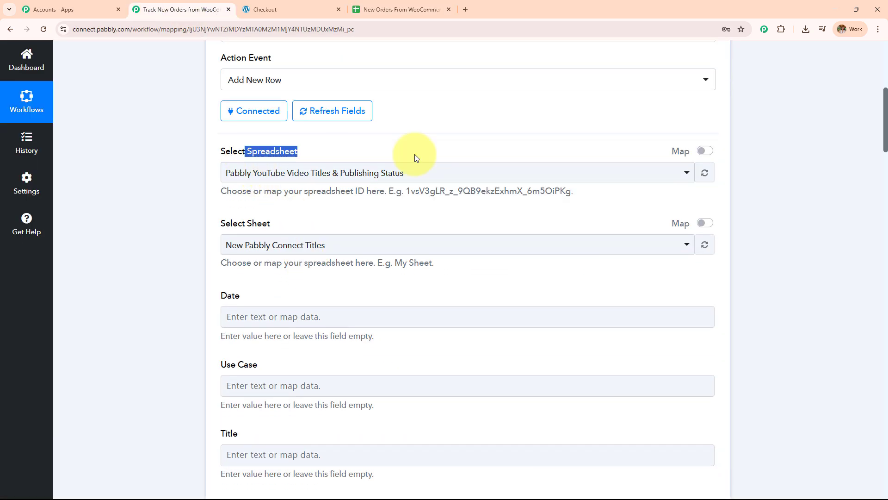
{"action": "left_click", "coordinate": [413, 177]}
{"action": "left_click", "coordinate": [351, 245]}
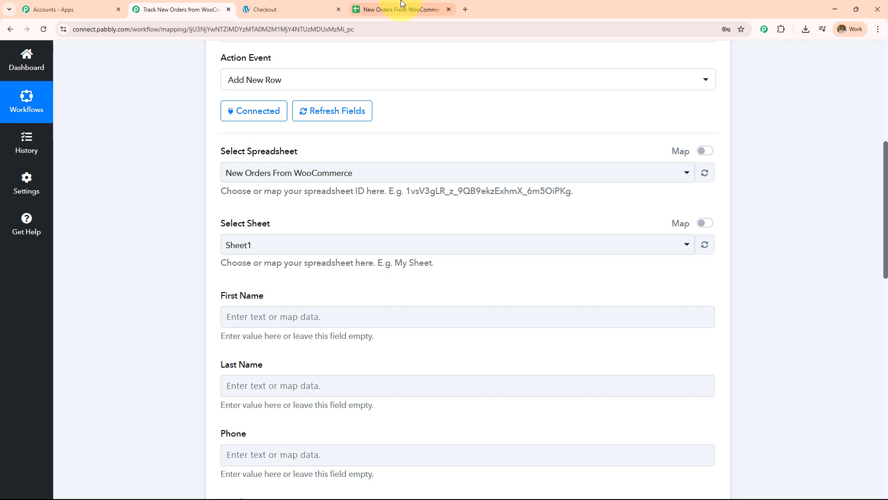
Compare the spreadsheet's column headers against the Add New Row field list
{"action": "left_click", "coordinate": [402, 9]}
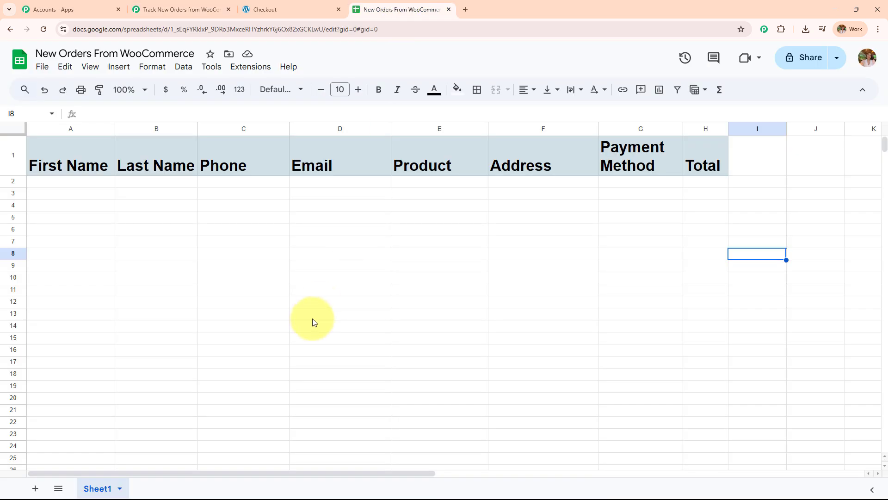
{"action": "left_click", "coordinate": [144, 10]}
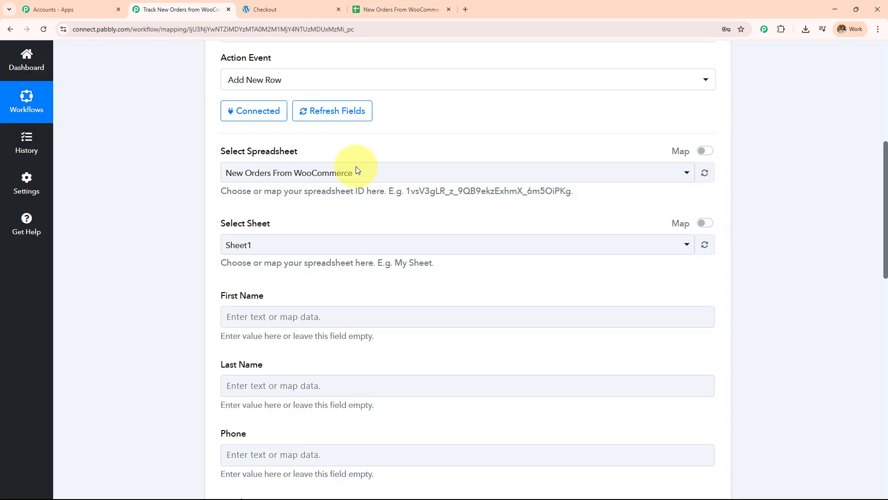
{"action": "scroll", "coordinate": [357, 170], "scroll_direction": "down", "scroll_amount": 5}
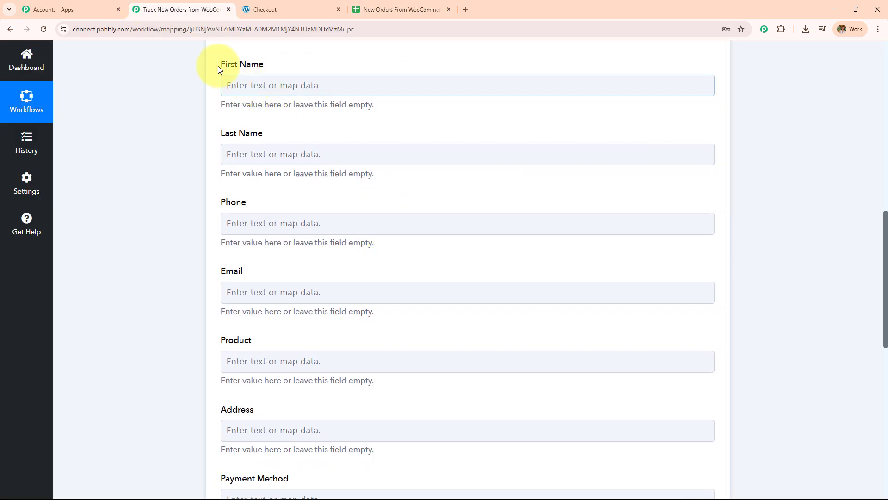
{"action": "left_click_drag", "start_coordinate": [219, 68], "coordinate": [349, 450]}
{"action": "scroll", "coordinate": [449, 351], "scroll_direction": "down", "scroll_amount": 3}
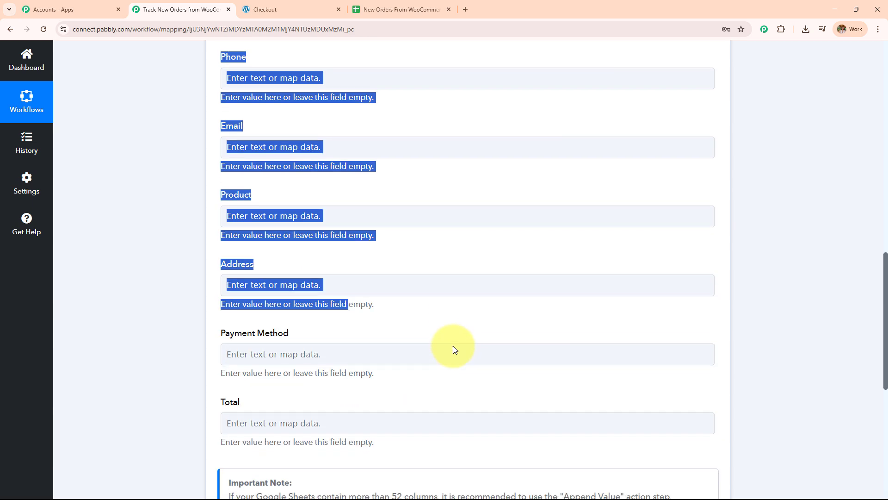
{"action": "scroll", "coordinate": [453, 348], "scroll_direction": "down", "scroll_amount": 2}
{"action": "scroll", "coordinate": [449, 345], "scroll_direction": "up", "scroll_amount": 2}
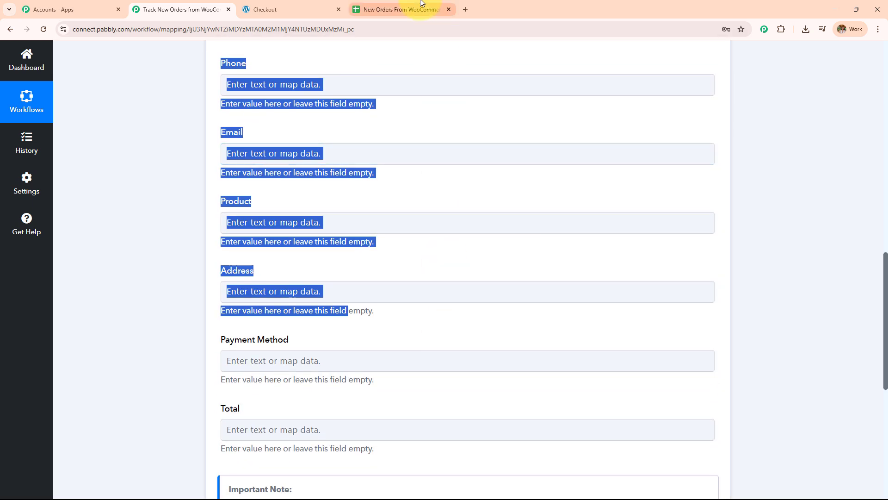
{"action": "left_click", "coordinate": [402, 9]}
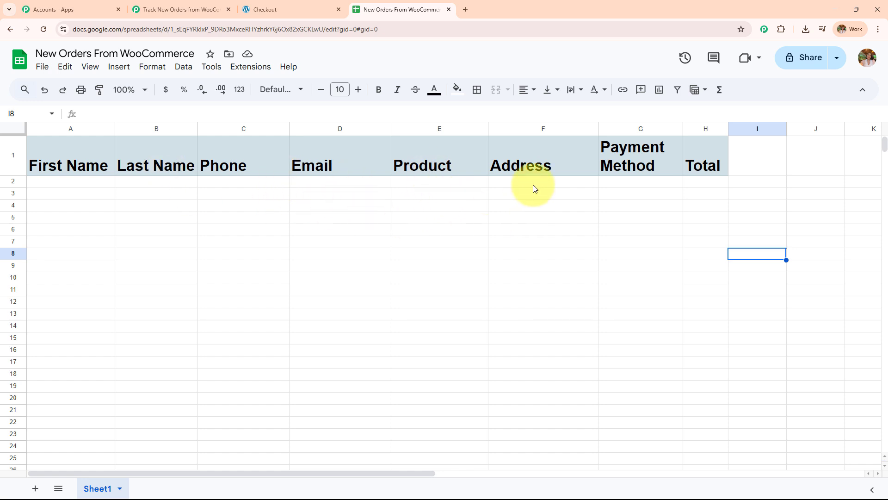
{"action": "left_click", "coordinate": [178, 10]}
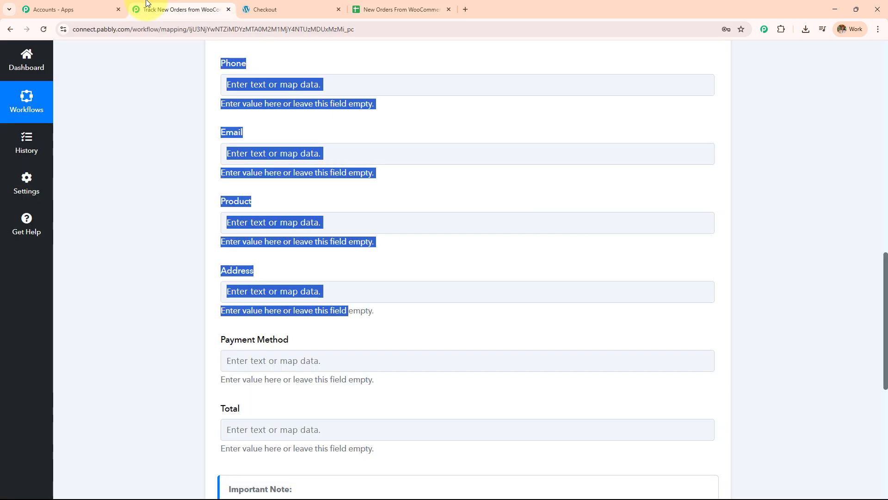
{"action": "left_click", "coordinate": [158, 257]}
Review the empty Add New Row fields from First Name down to Payment Method
{"action": "scroll", "coordinate": [165, 263], "scroll_direction": "up", "scroll_amount": 5}
{"action": "scroll", "coordinate": [164, 263], "scroll_direction": "down", "scroll_amount": 4}
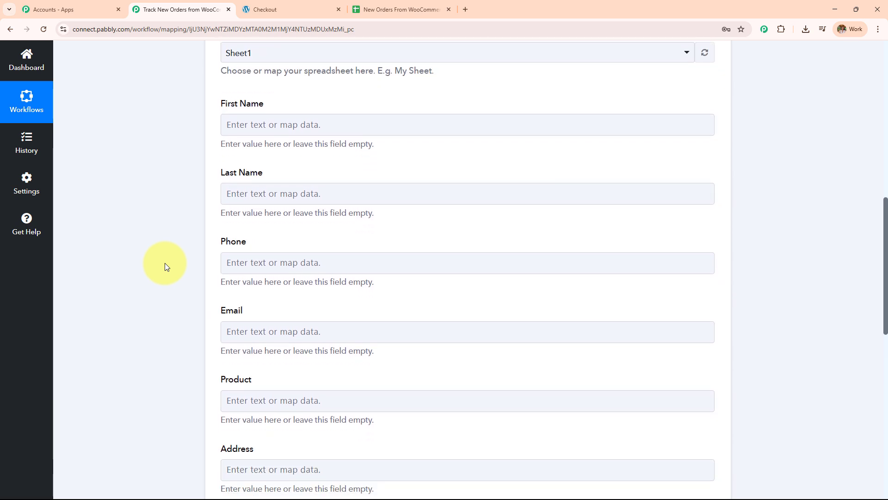
{"action": "scroll", "coordinate": [166, 266], "scroll_direction": "down", "scroll_amount": 4}
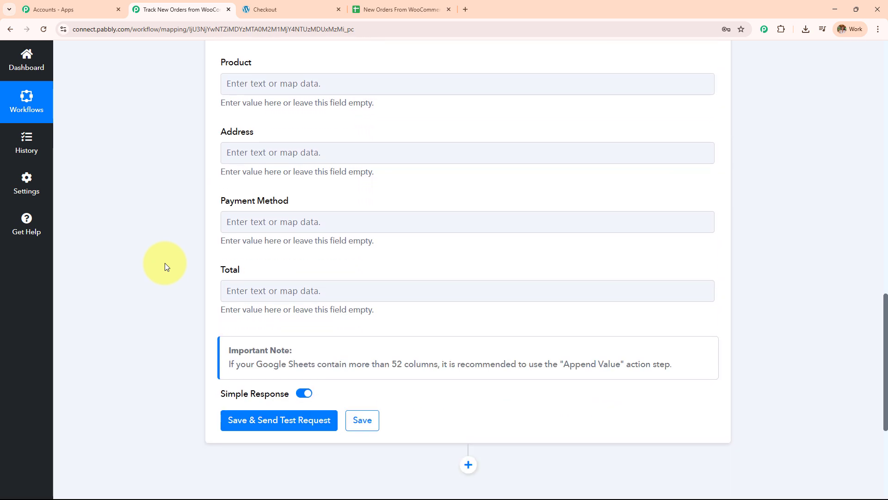
{"action": "scroll", "coordinate": [163, 262], "scroll_direction": "up", "scroll_amount": 7}
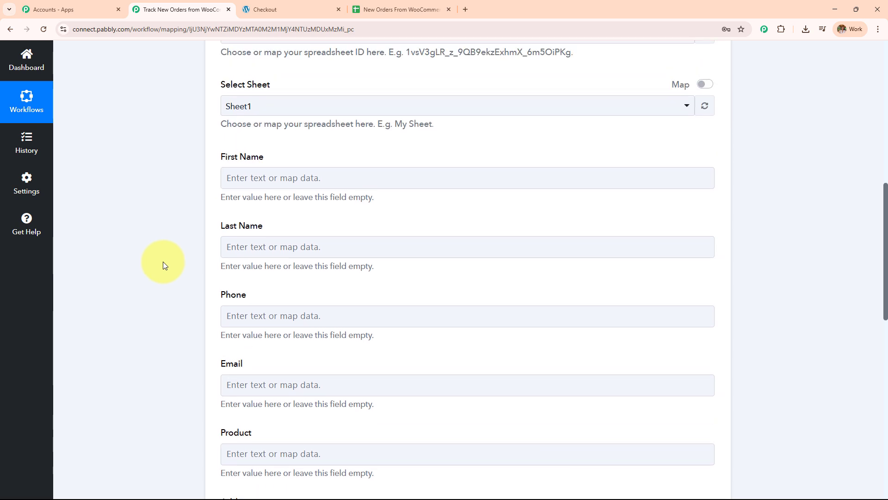
{"action": "scroll", "coordinate": [163, 261], "scroll_direction": "down", "scroll_amount": 4}
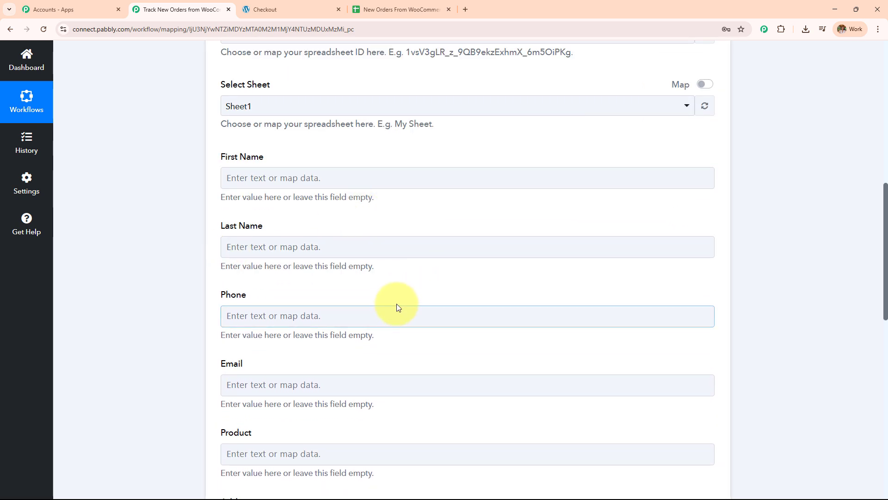
{"action": "scroll", "coordinate": [396, 304], "scroll_direction": "up", "scroll_amount": 4}
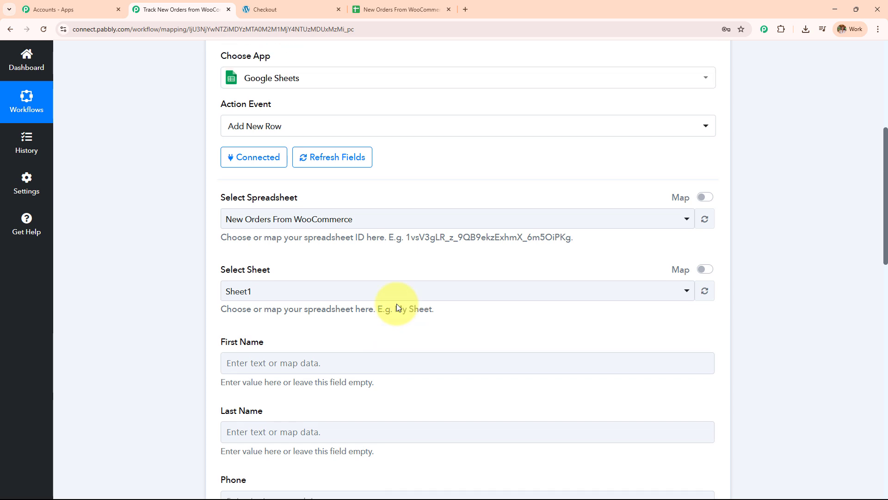
{"action": "scroll", "coordinate": [396, 303], "scroll_direction": "down", "scroll_amount": 4}
{"action": "scroll", "coordinate": [396, 304], "scroll_direction": "up", "scroll_amount": 6}
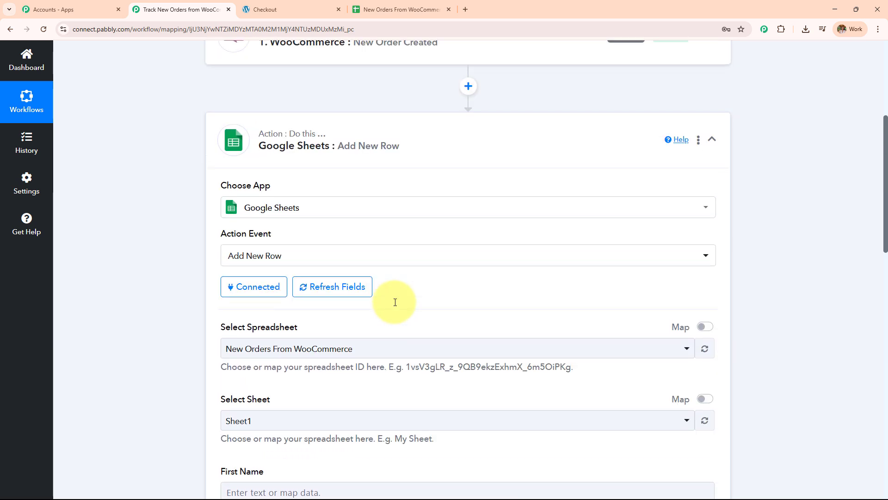
{"action": "scroll", "coordinate": [395, 303], "scroll_direction": "up", "scroll_amount": 4}
{"action": "scroll", "coordinate": [485, 222], "scroll_direction": "down", "scroll_amount": 10}
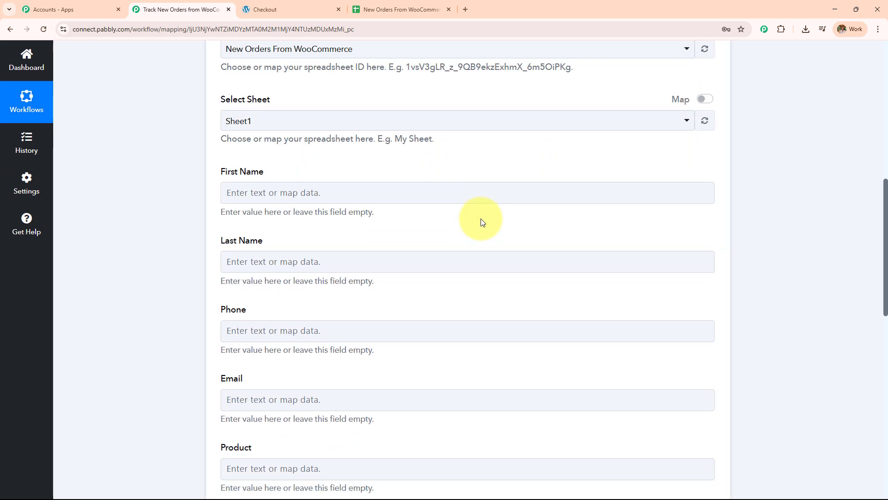
{"action": "scroll", "coordinate": [481, 222], "scroll_direction": "down", "scroll_amount": 2}
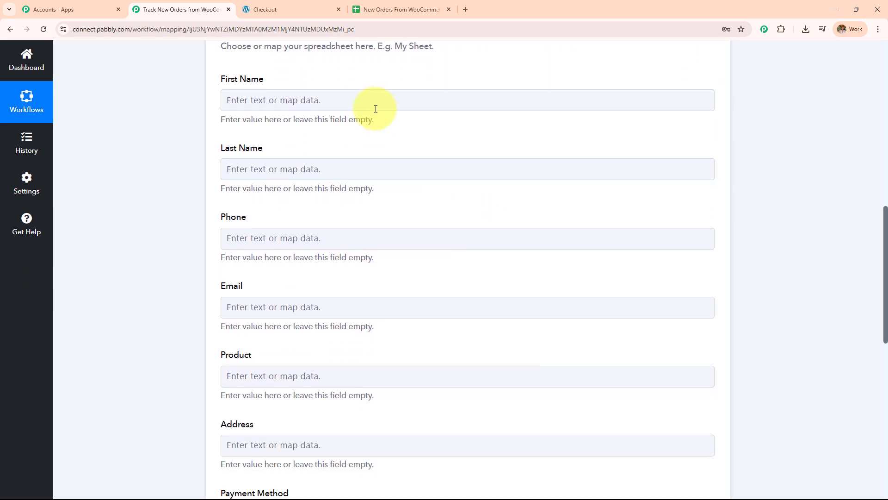
Map the order's Shipping First Name into the First Name field
{"action": "left_click", "coordinate": [369, 97]}
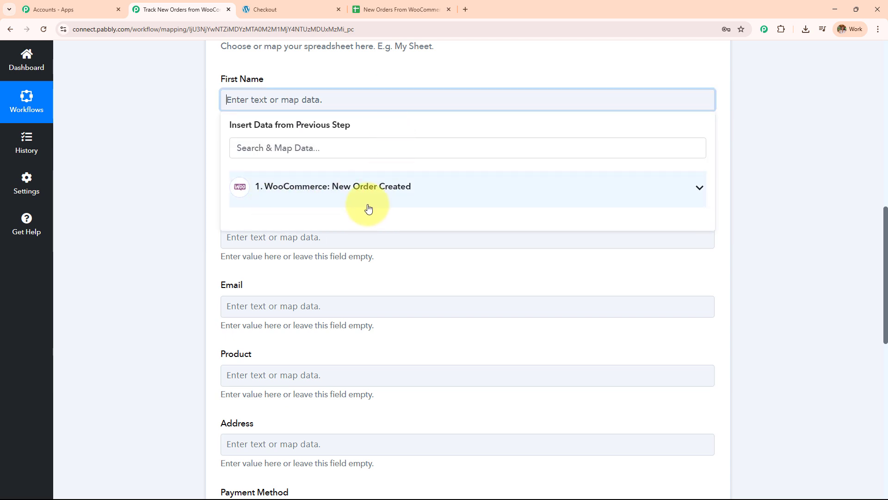
{"action": "left_click", "coordinate": [422, 205]}
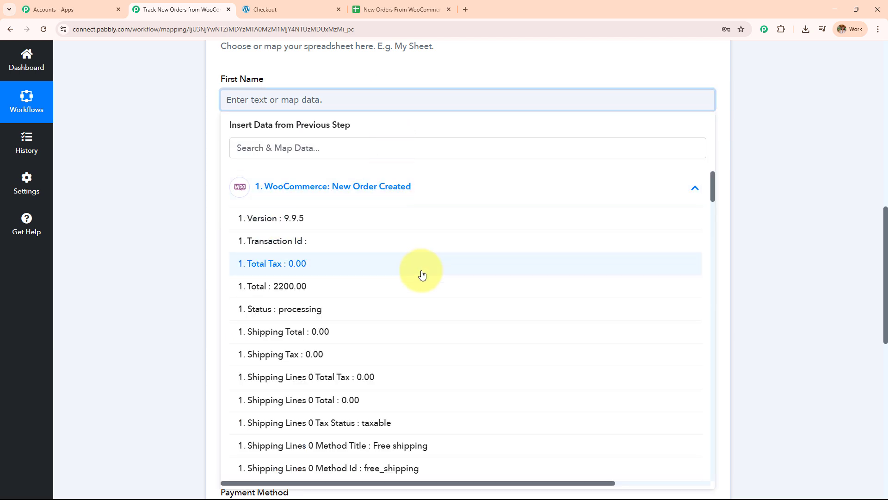
{"action": "scroll", "coordinate": [412, 319], "scroll_direction": "down", "scroll_amount": 6}
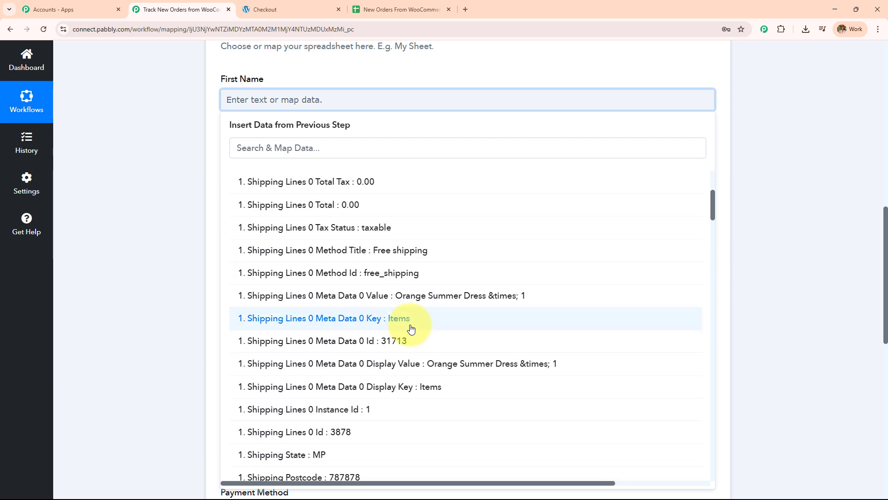
{"action": "left_click", "coordinate": [327, 148]}
{"action": "type", "text": "fir"}
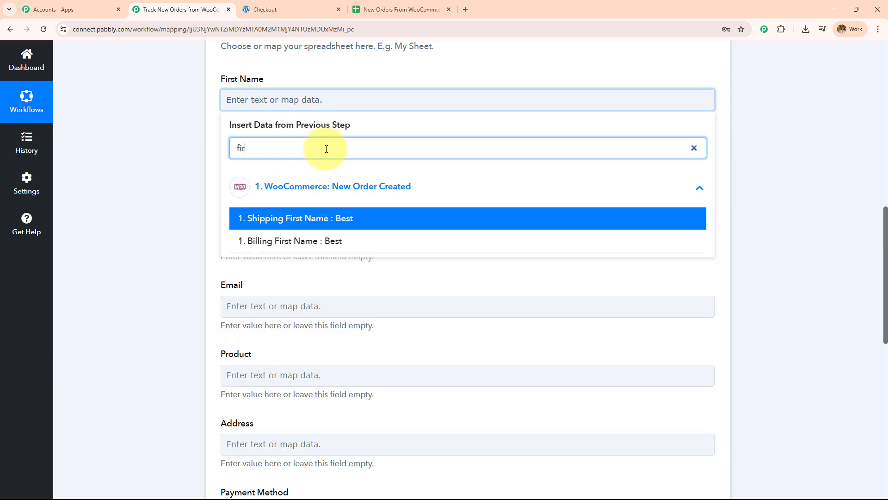
{"action": "key", "text": "Return"}
{"action": "left_click", "coordinate": [124, 175]}
Map the order's Shipping Last Name into the Last Name field
{"action": "left_click", "coordinate": [277, 174]}
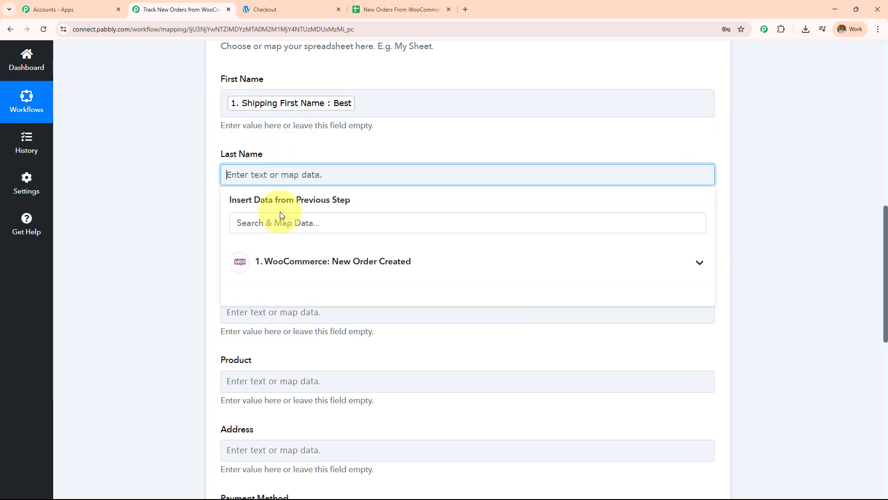
{"action": "left_click", "coordinate": [296, 259]}
{"action": "left_click", "coordinate": [292, 224]}
{"action": "type", "text": "user"}
{"action": "key", "text": "Return"}
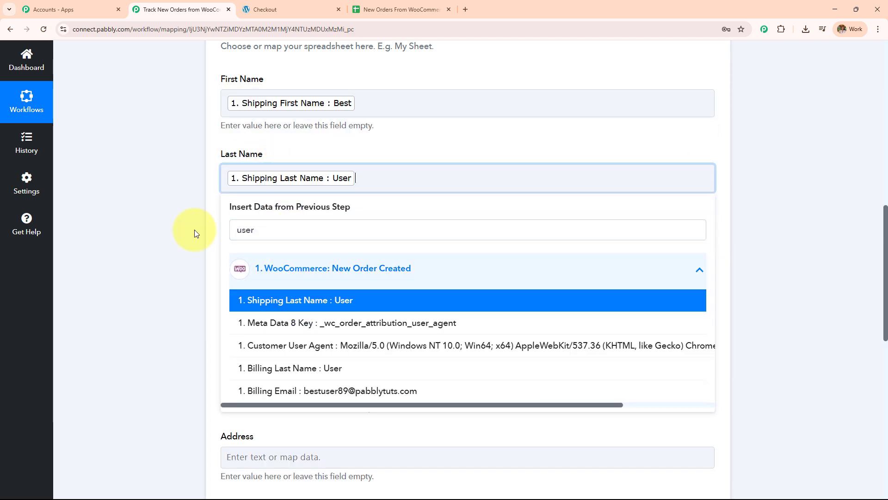
{"action": "left_click", "coordinate": [188, 242]}
Map the order's Billing Phone into the Phone field
{"action": "scroll", "coordinate": [362, 182], "scroll_direction": "down", "scroll_amount": 2}
{"action": "left_click", "coordinate": [351, 156]}
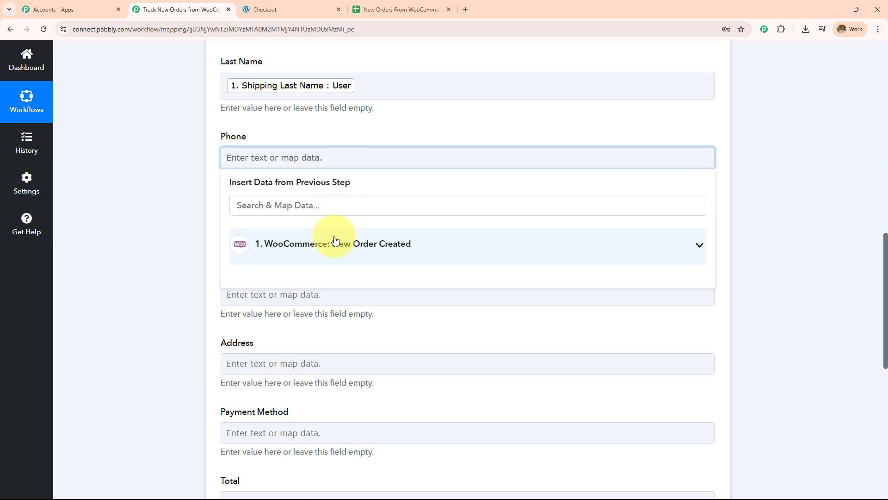
{"action": "left_click", "coordinate": [337, 204]}
{"action": "type", "text": "7"}
{"action": "key", "text": "Return"}
{"action": "scroll", "coordinate": [157, 187], "scroll_direction": "down", "scroll_amount": 2}
{"action": "left_click", "coordinate": [156, 187]}
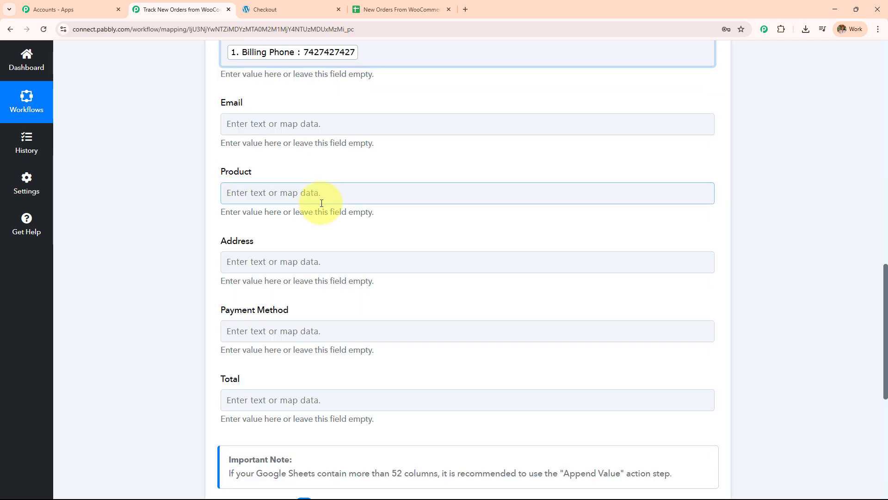
Map the order's Billing Email into the Email field
{"action": "scroll", "coordinate": [317, 185], "scroll_direction": "up", "scroll_amount": 1}
{"action": "left_click", "coordinate": [317, 170]}
{"action": "left_click", "coordinate": [318, 254]}
{"action": "left_click", "coordinate": [312, 211]}
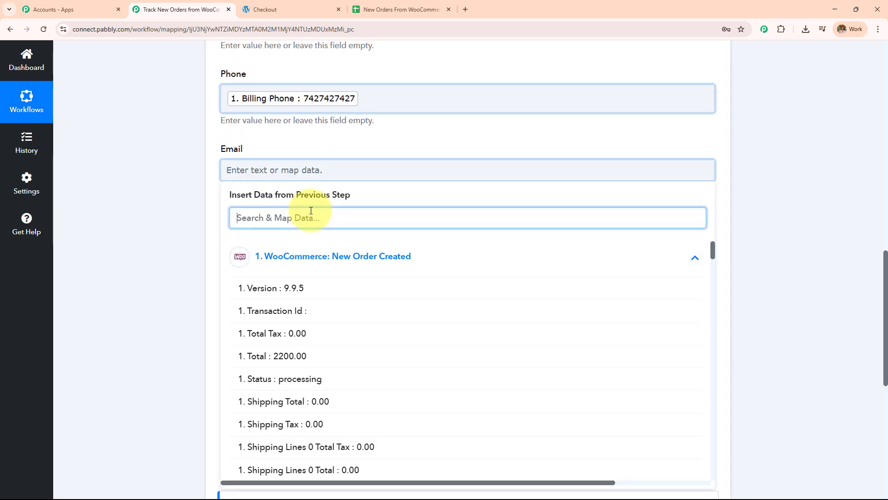
{"action": "type", "text": "best"}
{"action": "key", "text": "Return"}
{"action": "left_click", "coordinate": [148, 217]}
{"action": "scroll", "coordinate": [361, 185], "scroll_direction": "down", "scroll_amount": 2}
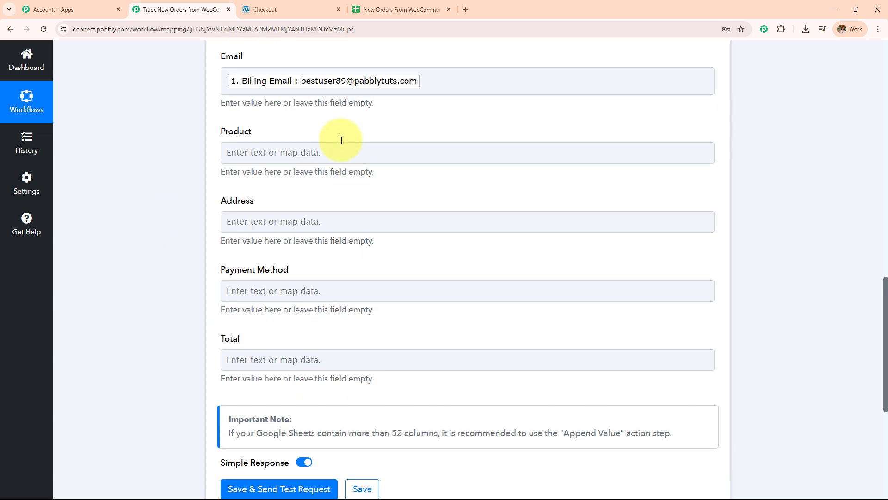
{"action": "left_click", "coordinate": [341, 153]}
{"action": "left_click", "coordinate": [341, 240]}
Map Line Items 0 Name (Orange Summer Dress) into the Product field
{"action": "left_click", "coordinate": [312, 205]}
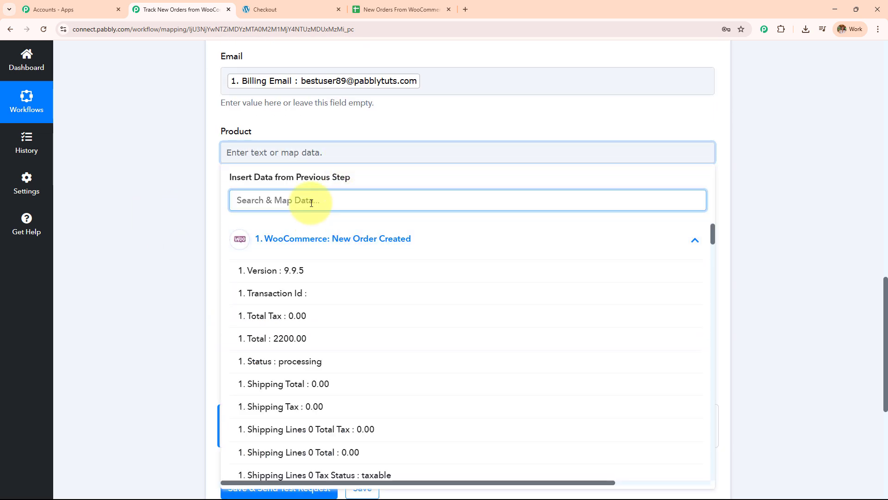
{"action": "type", "text": "ora"}
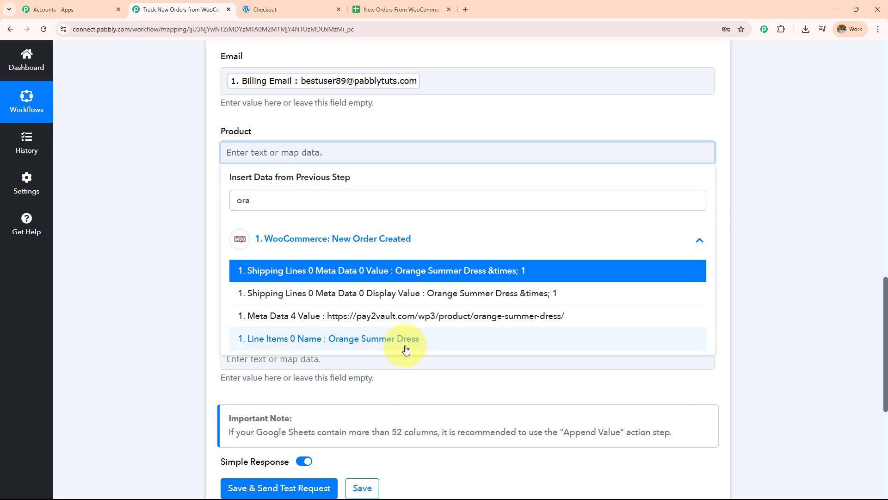
{"action": "left_click", "coordinate": [405, 339]}
{"action": "left_click", "coordinate": [232, 238]}
{"action": "left_click", "coordinate": [210, 218]}
Fill the Address field with Shipping Address 1, Shipping Address 2 and Shipping City
{"action": "scroll", "coordinate": [332, 196], "scroll_direction": "down", "scroll_amount": 3}
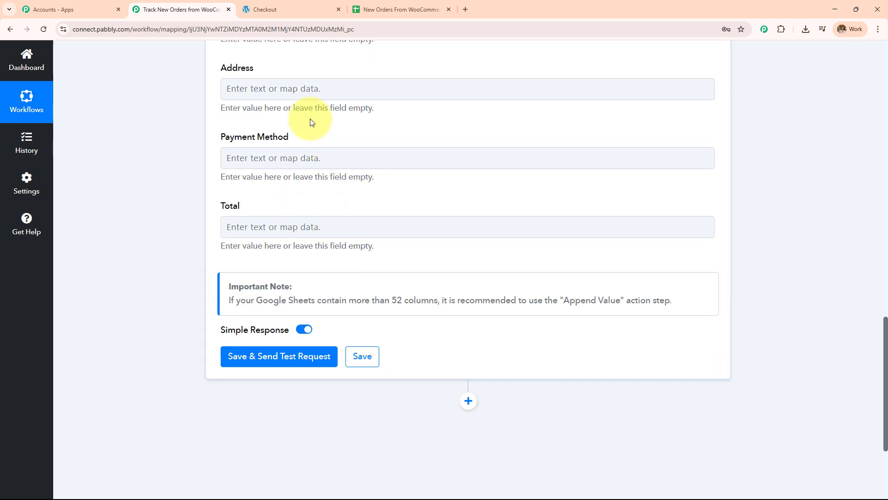
{"action": "left_click", "coordinate": [306, 89]}
{"action": "left_click", "coordinate": [309, 184]}
{"action": "scroll", "coordinate": [412, 331], "scroll_direction": "down", "scroll_amount": 10}
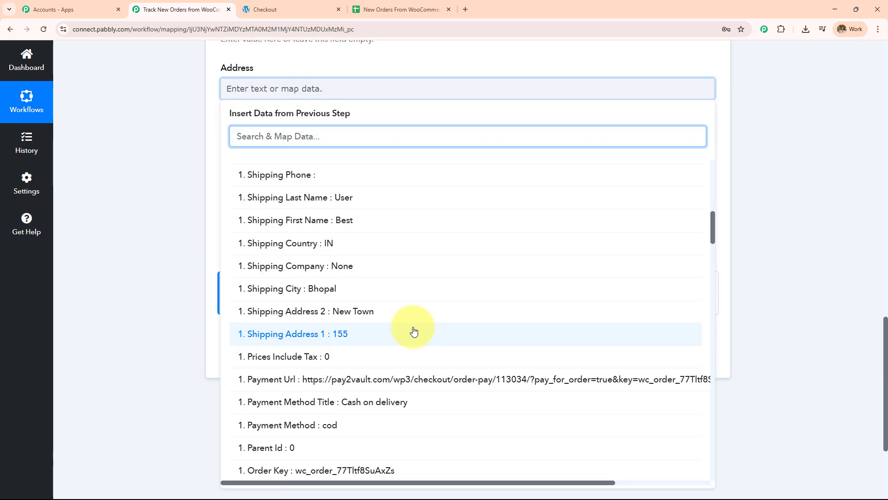
{"action": "left_click", "coordinate": [413, 332]}
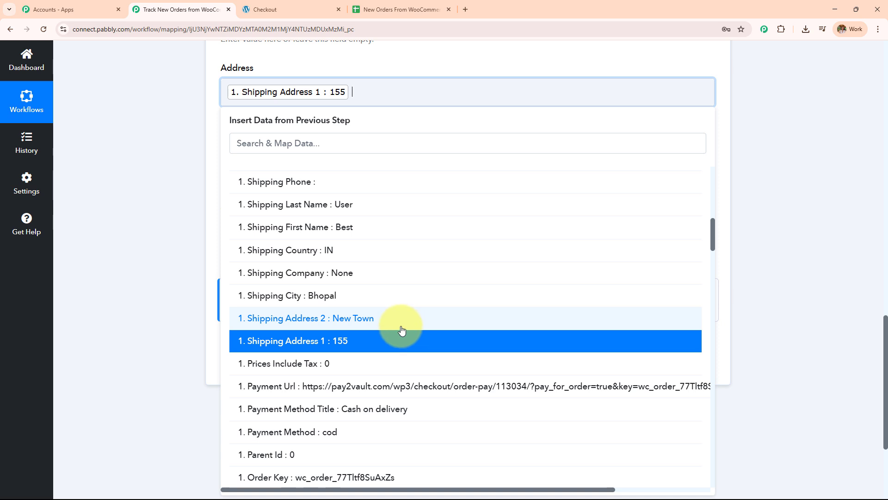
{"action": "left_click", "coordinate": [401, 327]}
{"action": "left_click", "coordinate": [377, 298]}
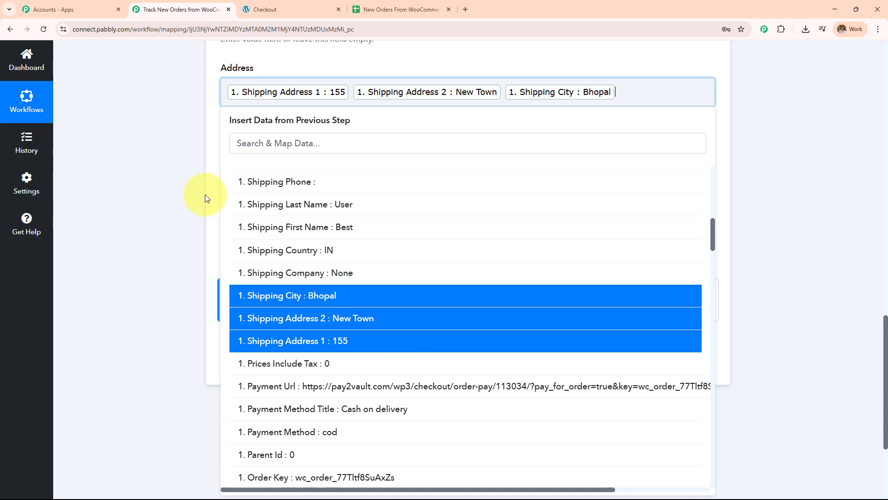
{"action": "left_click", "coordinate": [204, 192]}
Map the order's Payment Method Title into the Payment Method field
{"action": "left_click", "coordinate": [341, 166]}
{"action": "left_click", "coordinate": [347, 263]}
{"action": "left_click", "coordinate": [335, 208]}
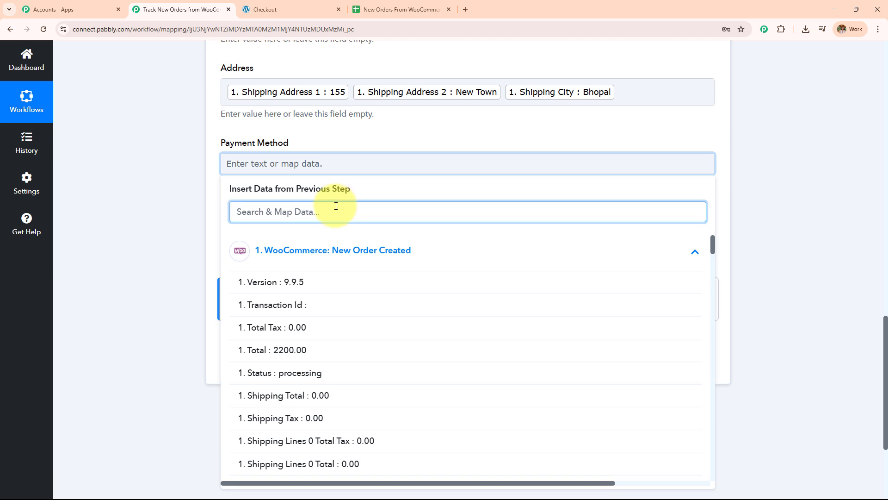
{"action": "type", "text": "cas"}
{"action": "key", "text": "Return"}
Map the order Total (2200.00) into the Total field
{"action": "left_click", "coordinate": [258, 245]}
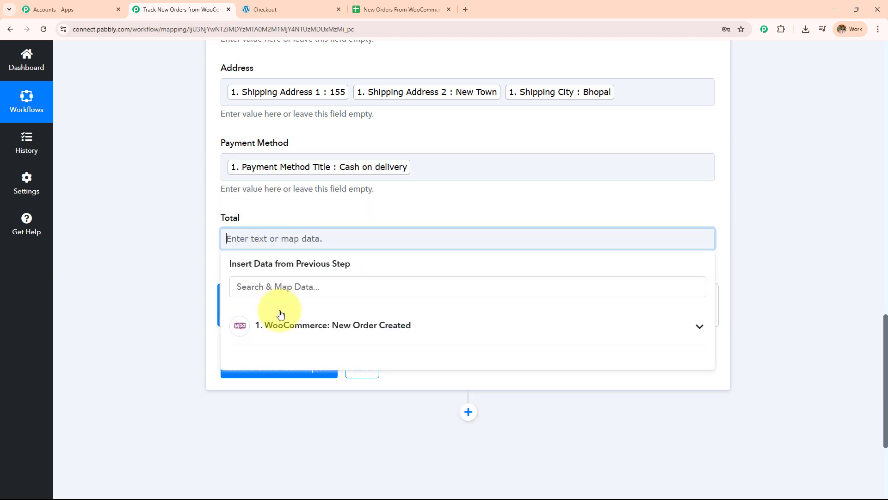
{"action": "left_click", "coordinate": [279, 314]}
{"action": "scroll", "coordinate": [370, 252], "scroll_direction": "down", "scroll_amount": 4}
{"action": "left_click", "coordinate": [371, 254]}
{"action": "scroll", "coordinate": [397, 207], "scroll_direction": "up", "scroll_amount": 2}
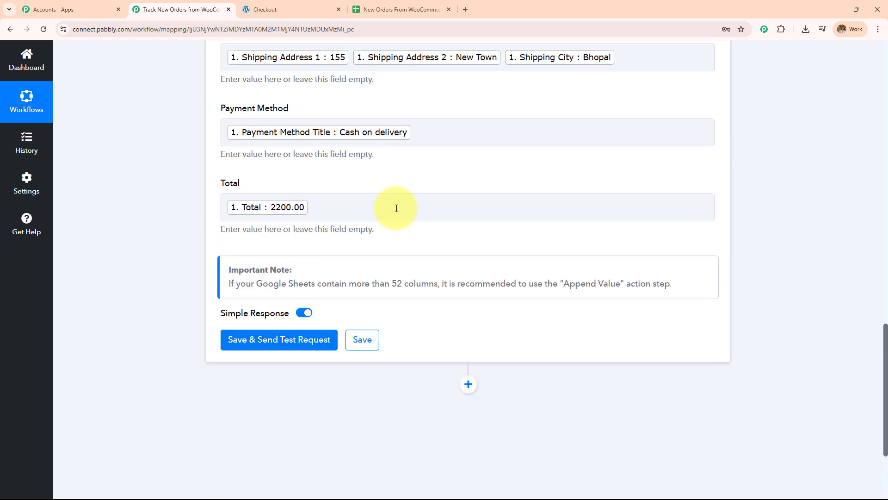
{"action": "scroll", "coordinate": [451, 215], "scroll_direction": "up", "scroll_amount": 5}
{"action": "scroll", "coordinate": [451, 215], "scroll_direction": "up", "scroll_amount": 4}
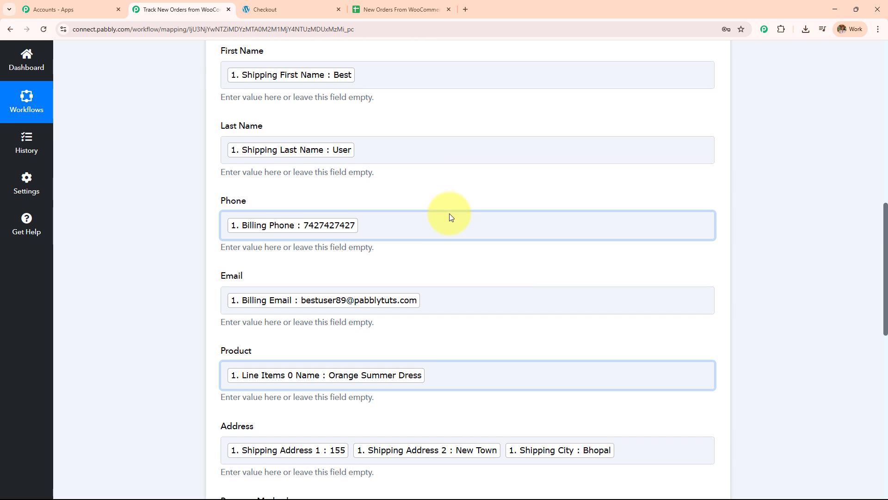
Save and send a test request that writes the Orange Summer Dress order to Sheet1!A2:H2
{"action": "scroll", "coordinate": [449, 213], "scroll_direction": "down", "scroll_amount": 10}
{"action": "left_click", "coordinate": [310, 195]}
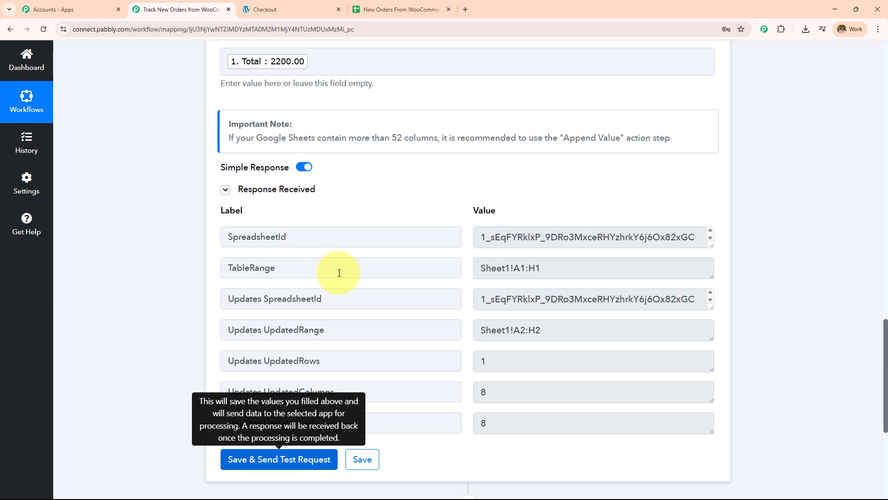
{"action": "left_click", "coordinate": [376, 7]}
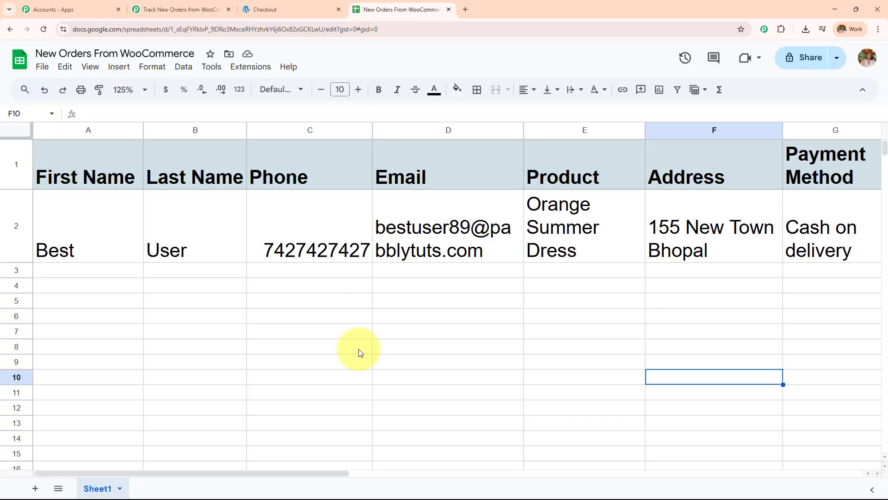
Verify row 2 runs through the Total column showing 2200, then go back to the workflow
{"action": "left_click_drag", "start_coordinate": [297, 472], "coordinate": [439, 456]}
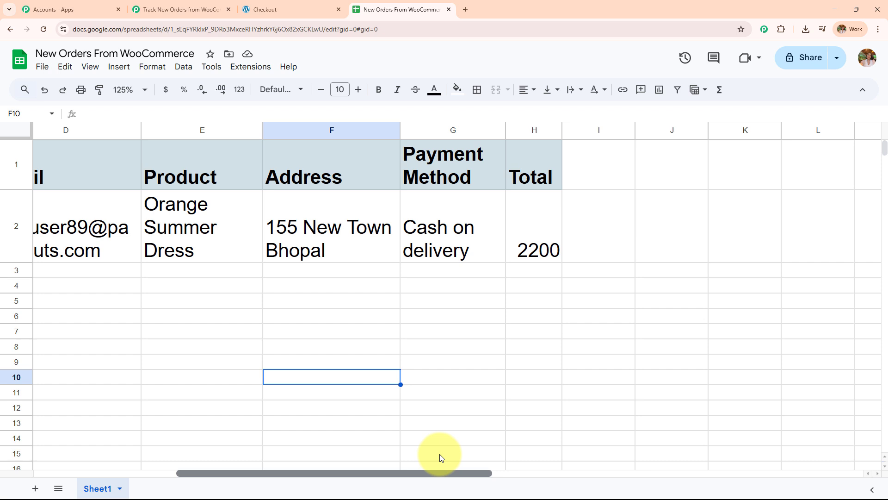
{"action": "scroll", "coordinate": [440, 454], "scroll_direction": "left", "scroll_amount": 5}
{"action": "left_click", "coordinate": [175, 10]}
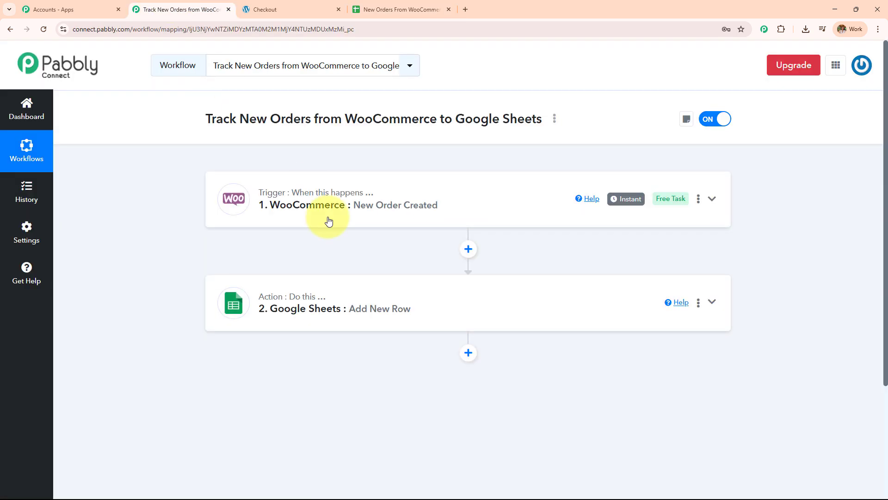